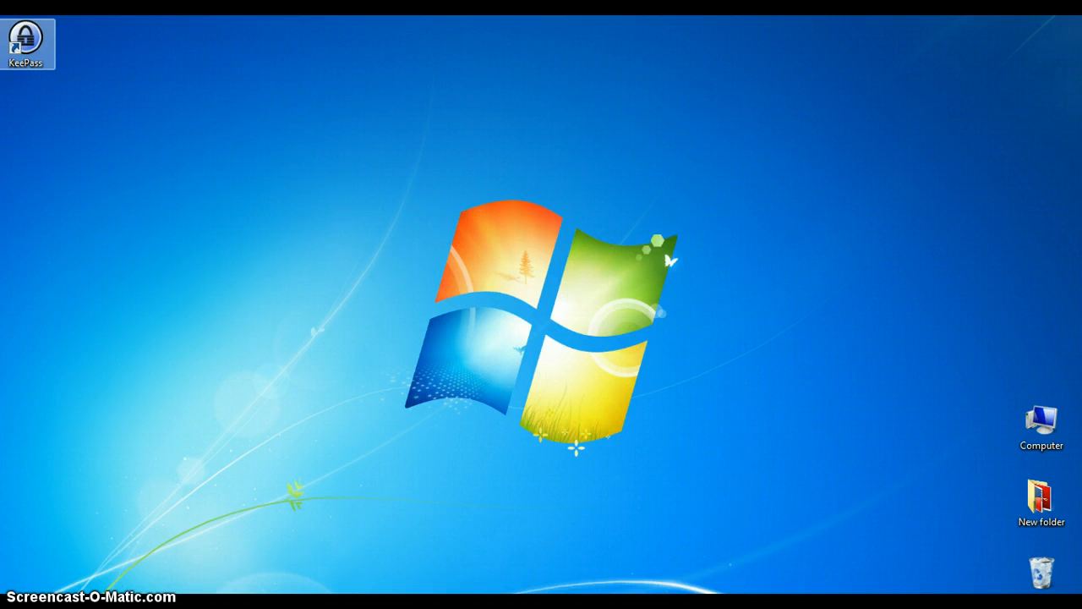
- Launch the KeePass password manager from the desktop
double_click(37, 61)
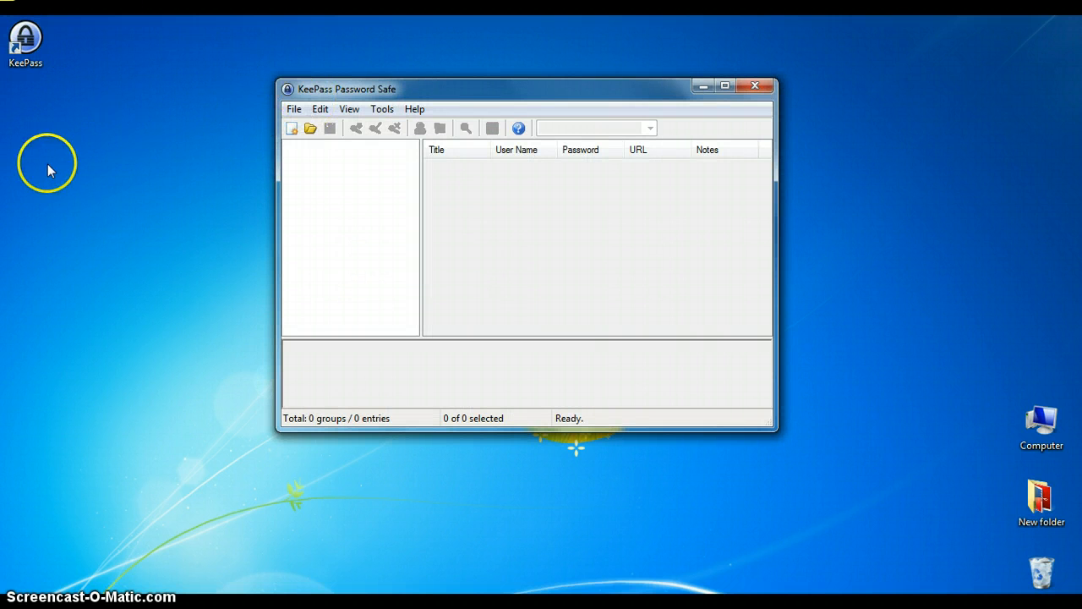
click(296, 111)
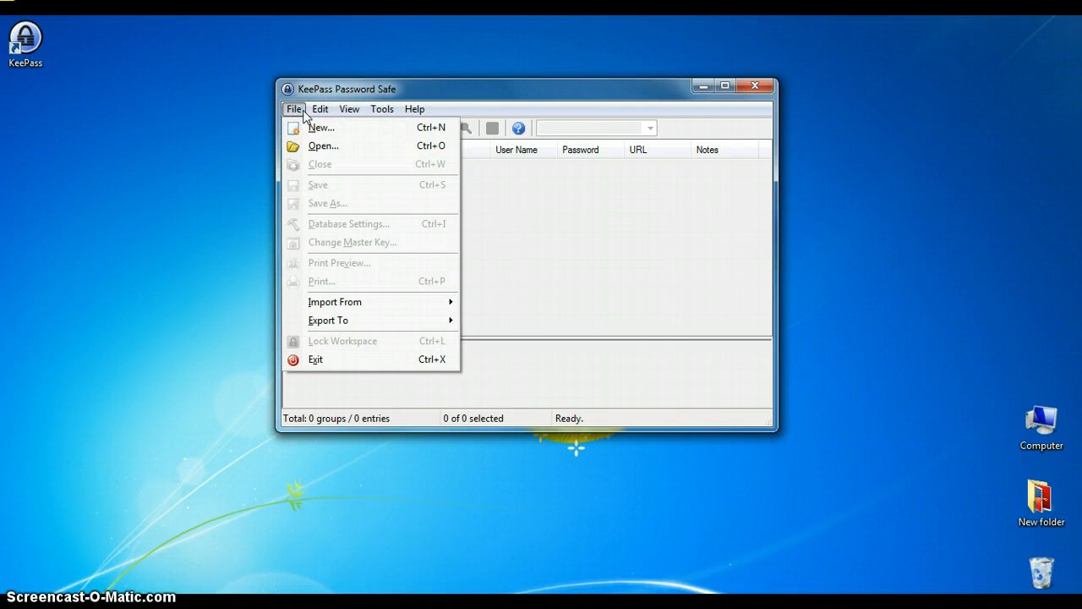
click(319, 110)
click(349, 110)
click(382, 110)
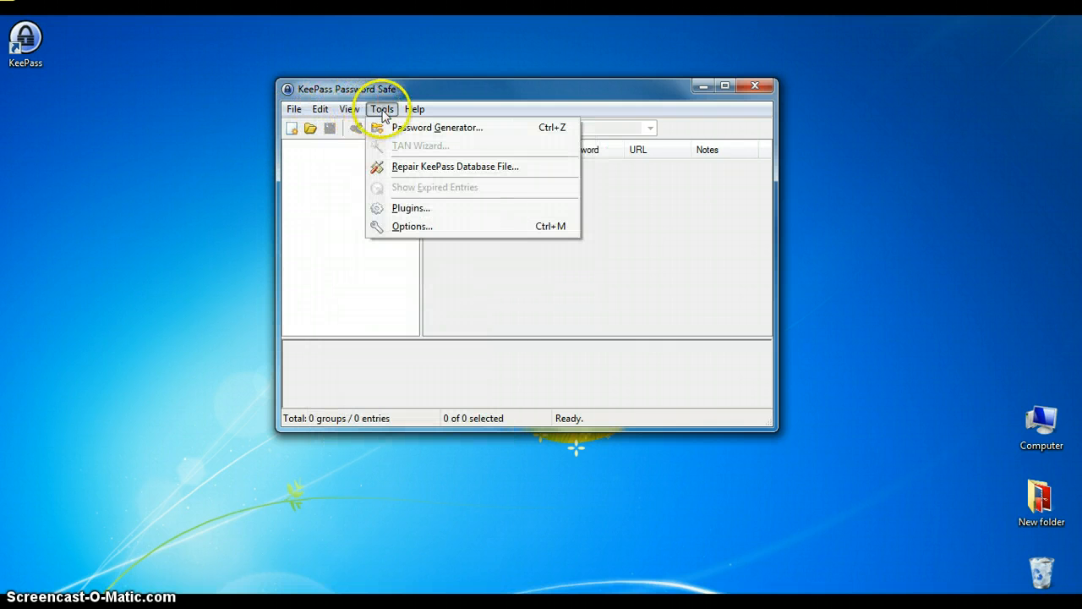
click(414, 110)
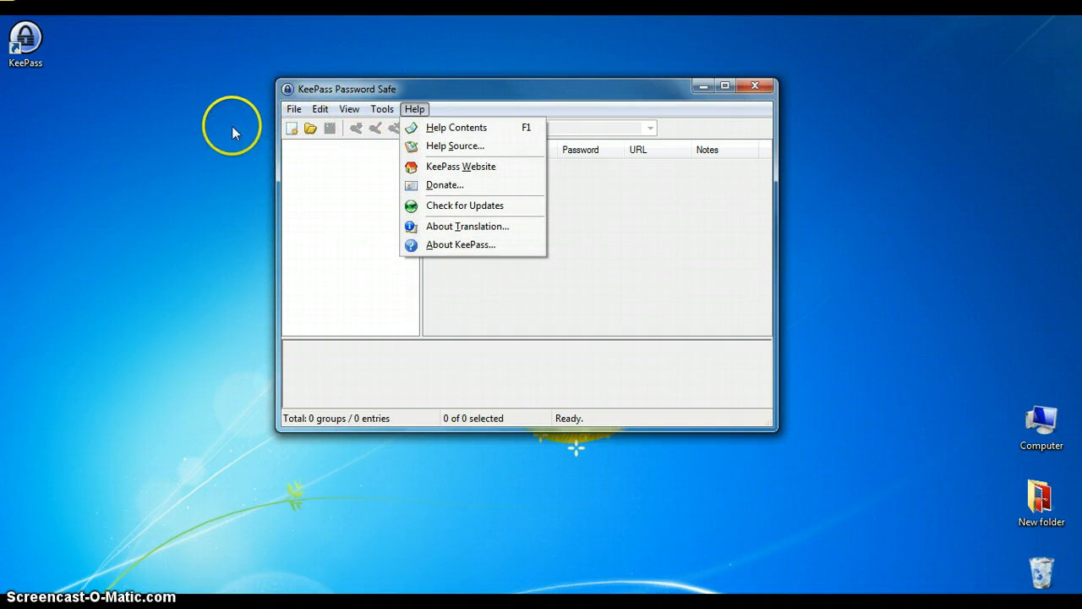
click(291, 127)
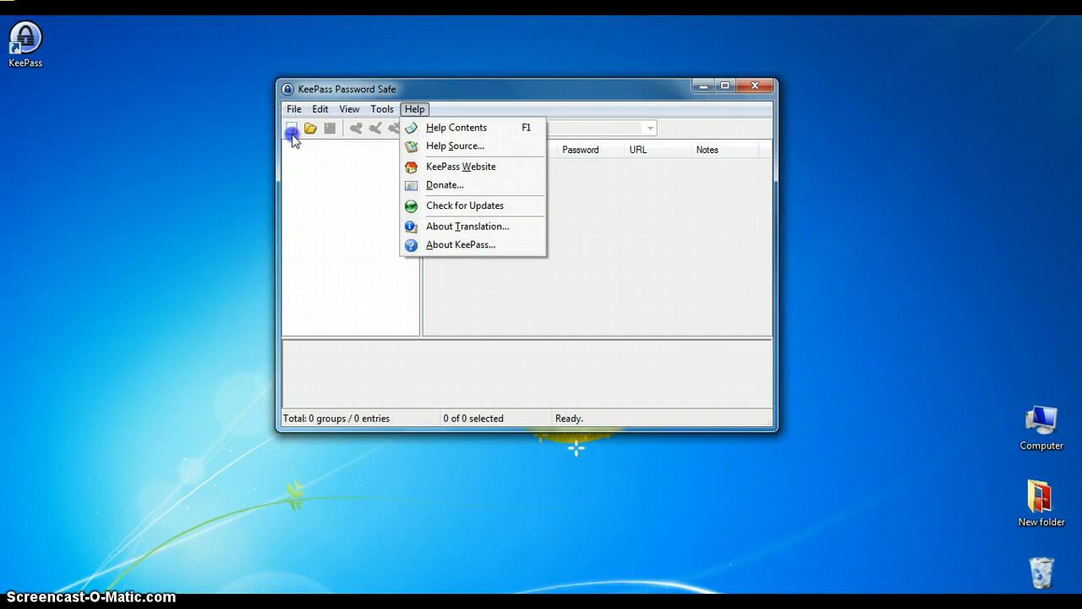
click(599, 346)
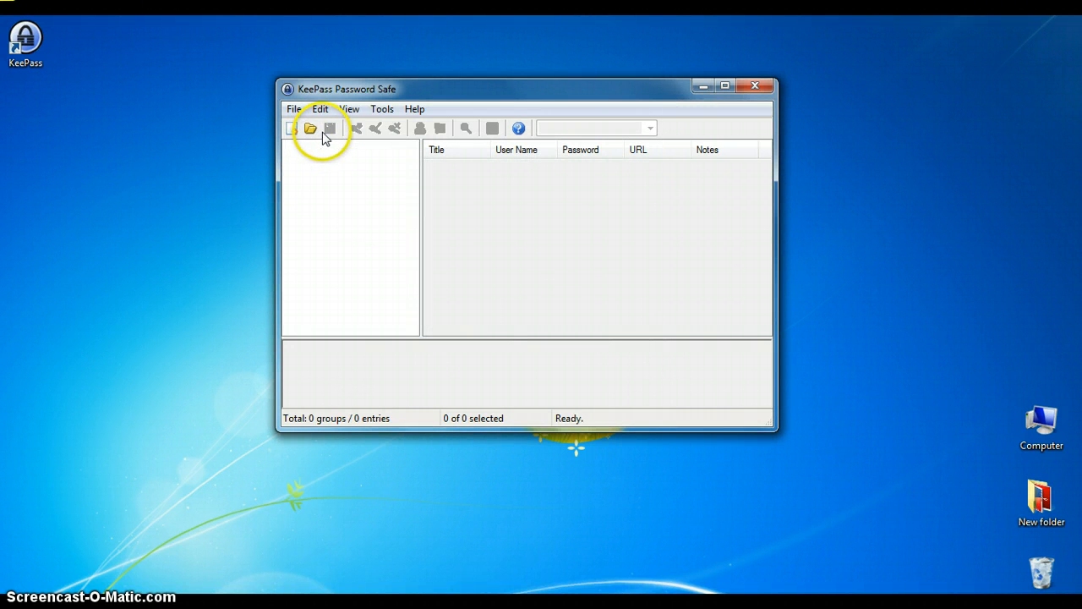
- Create a new password database and protect it with a master password, entered and repeated, without a key file
click(293, 109)
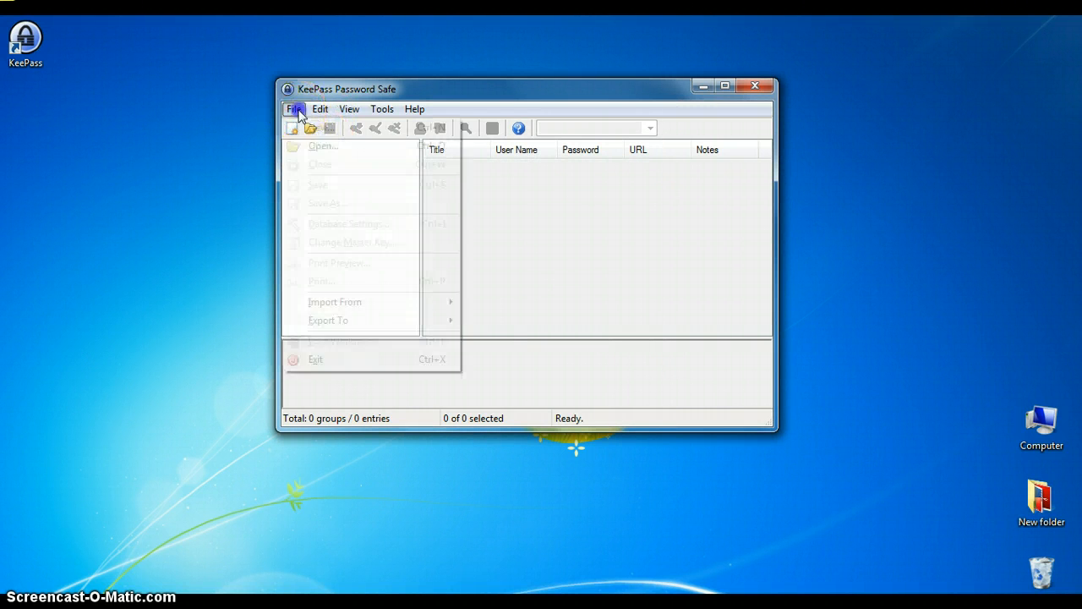
click(330, 133)
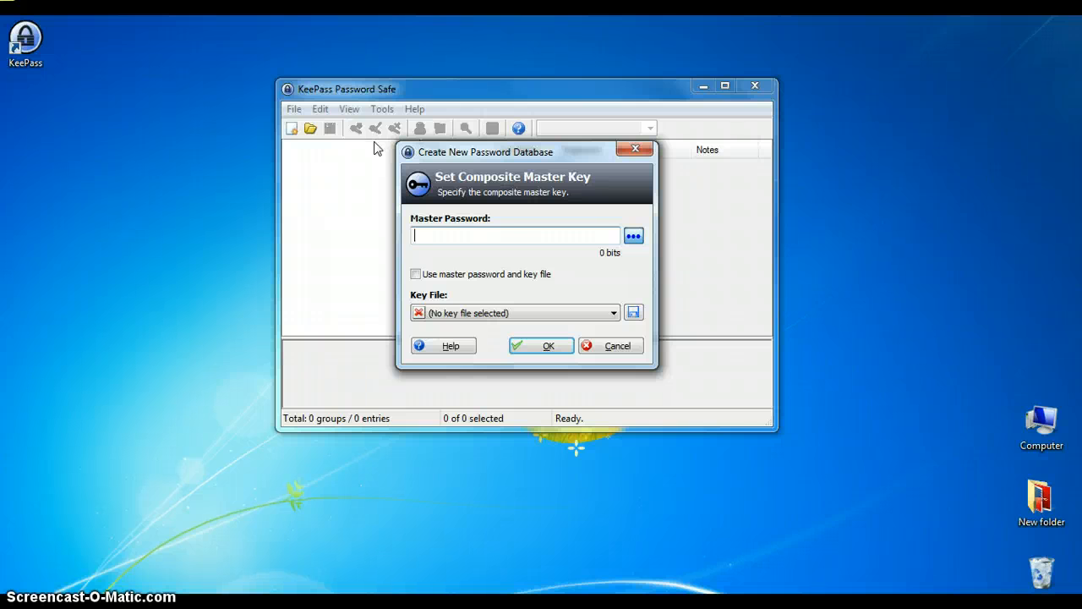
text(•••••)
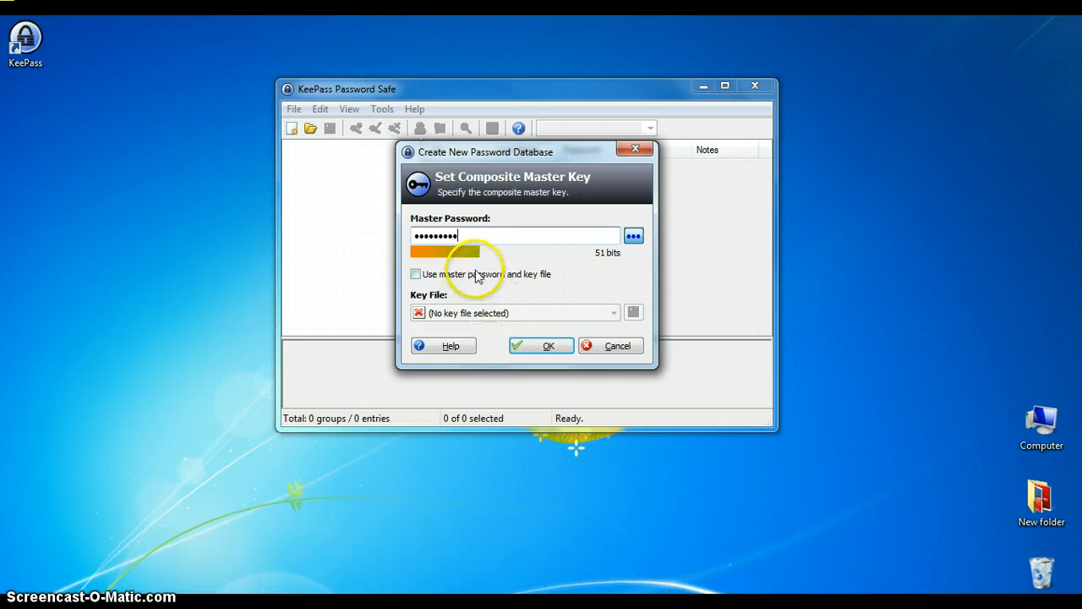
click(552, 346)
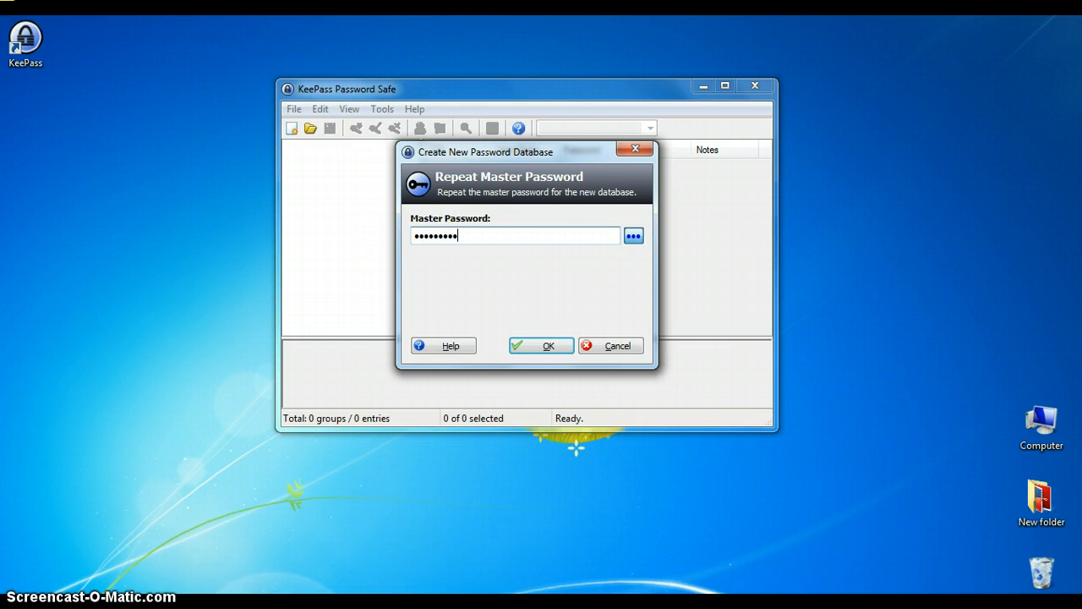
click(548, 347)
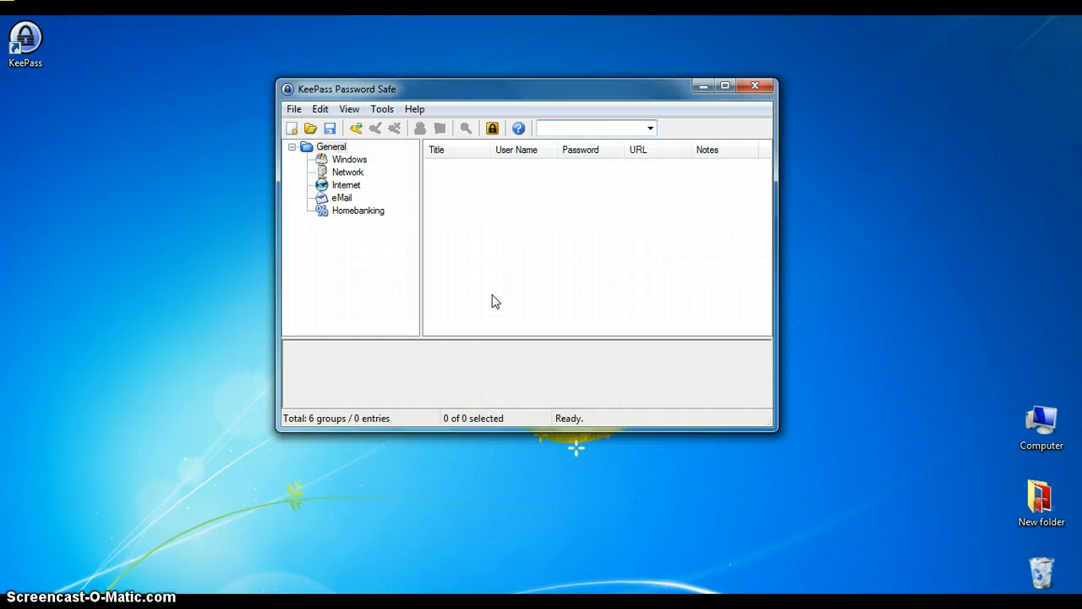
click(477, 302)
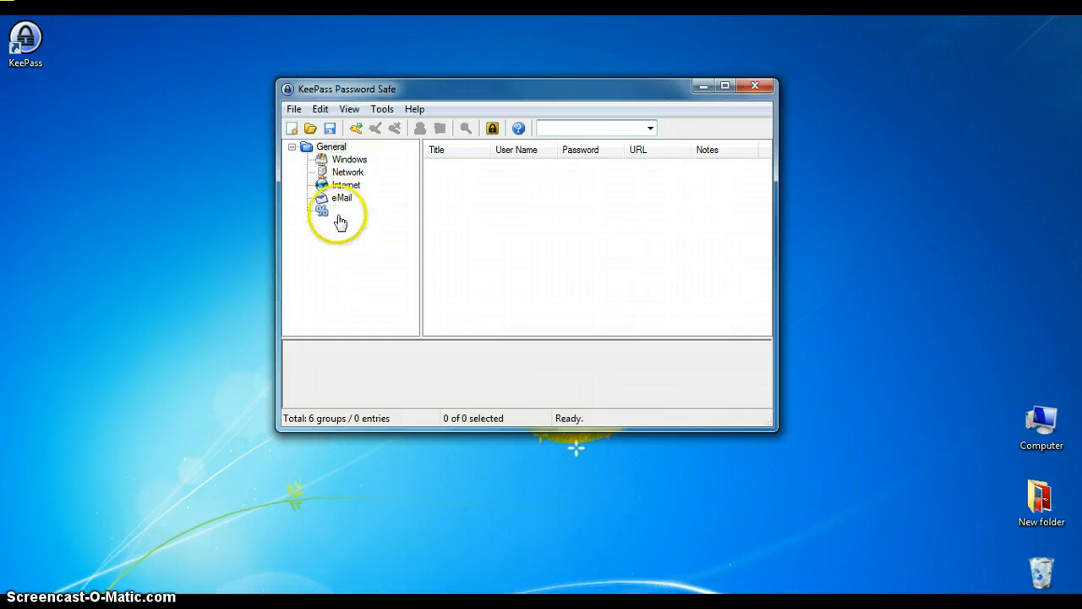
click(296, 111)
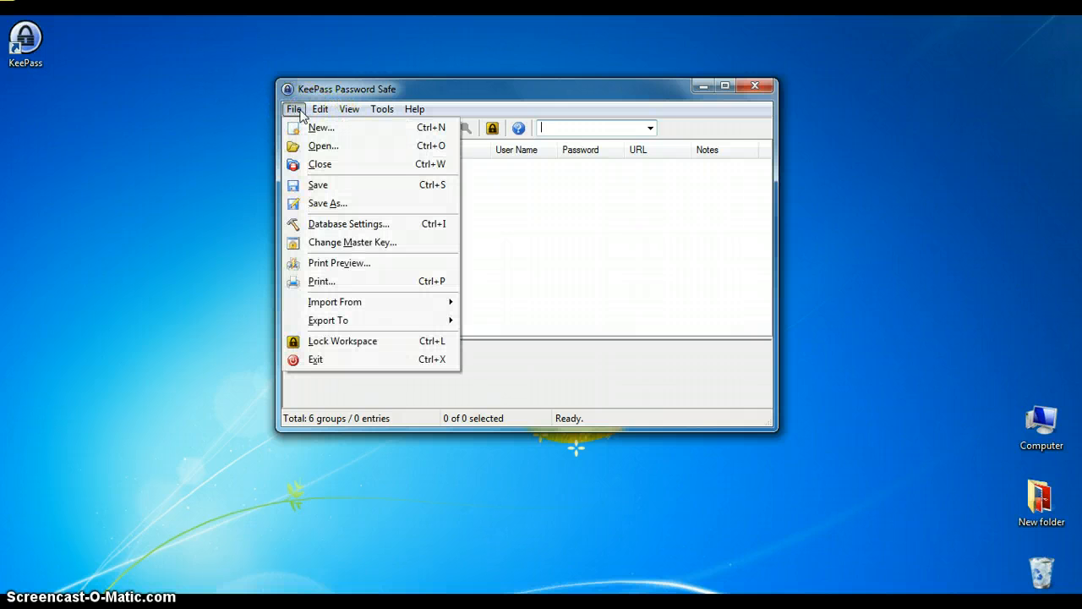
mouse_move(320, 116)
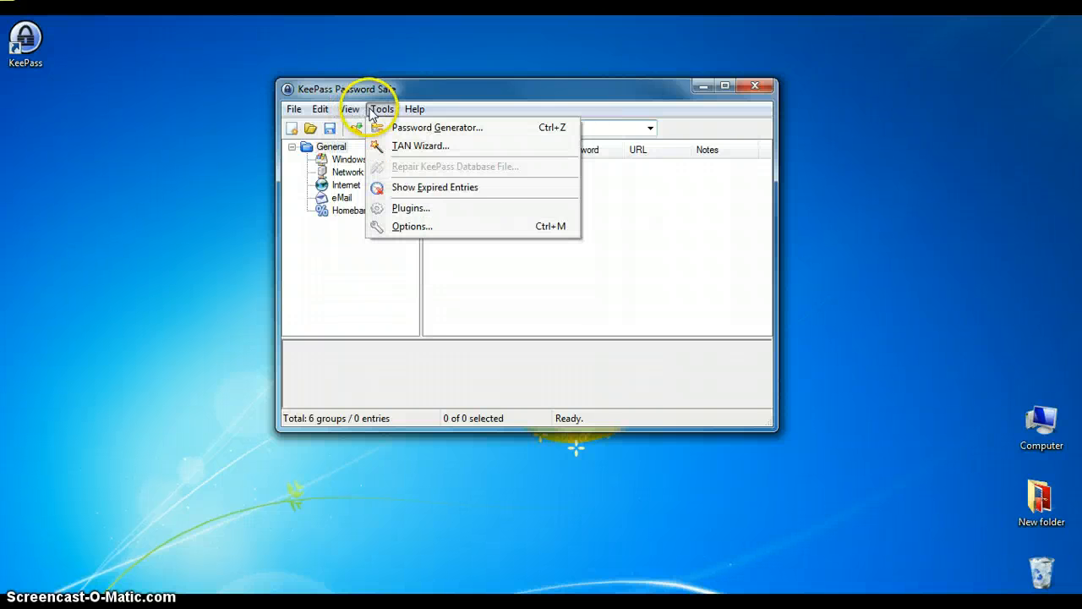
mouse_move(411, 113)
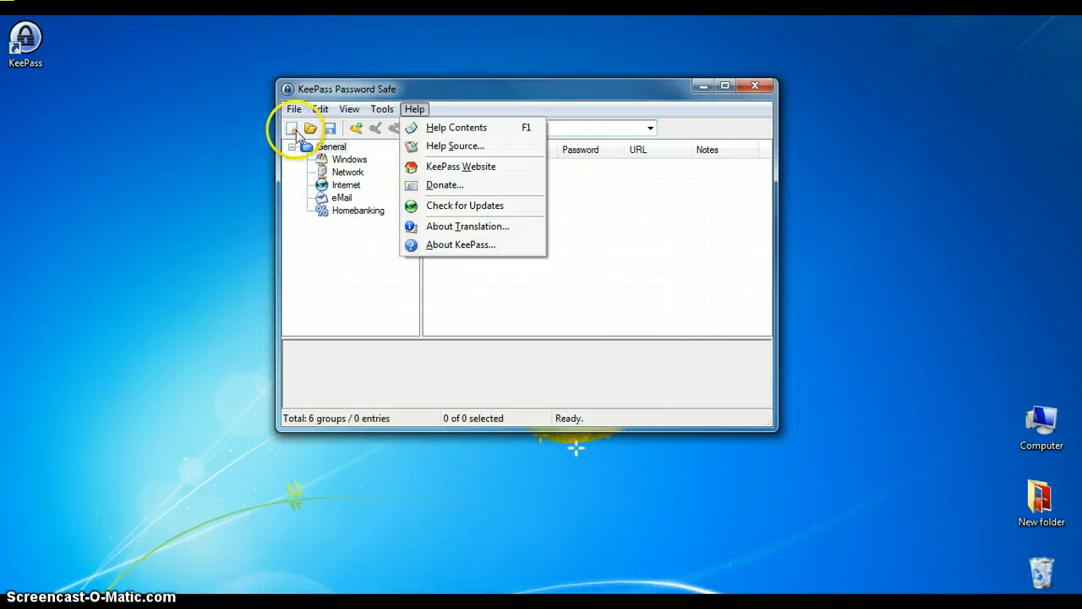
click(283, 239)
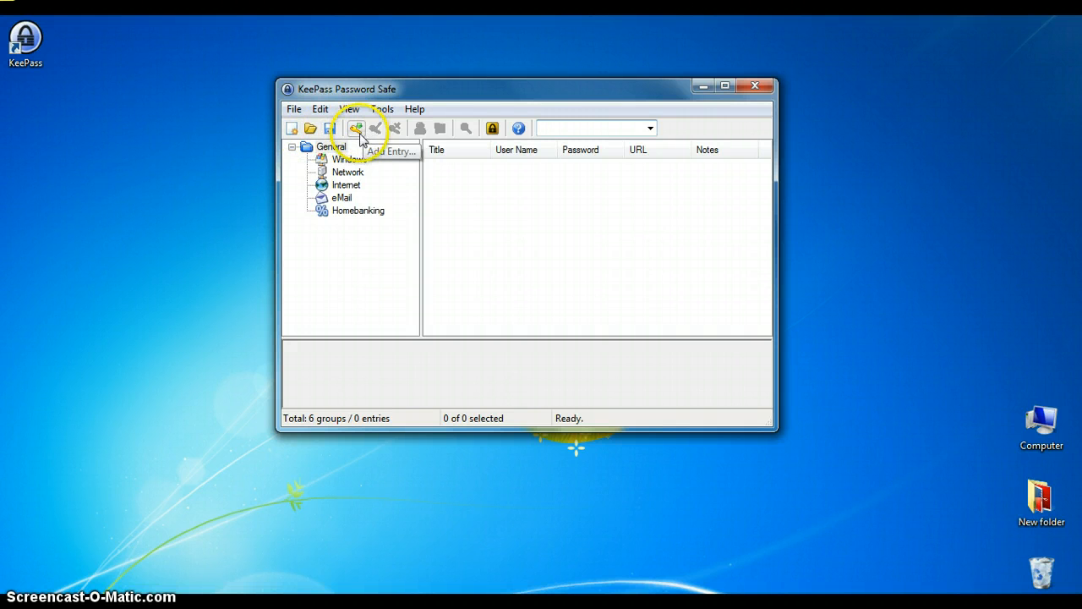
- Examine the length and character set settings of the random password generator and close it without generating anything
click(388, 112)
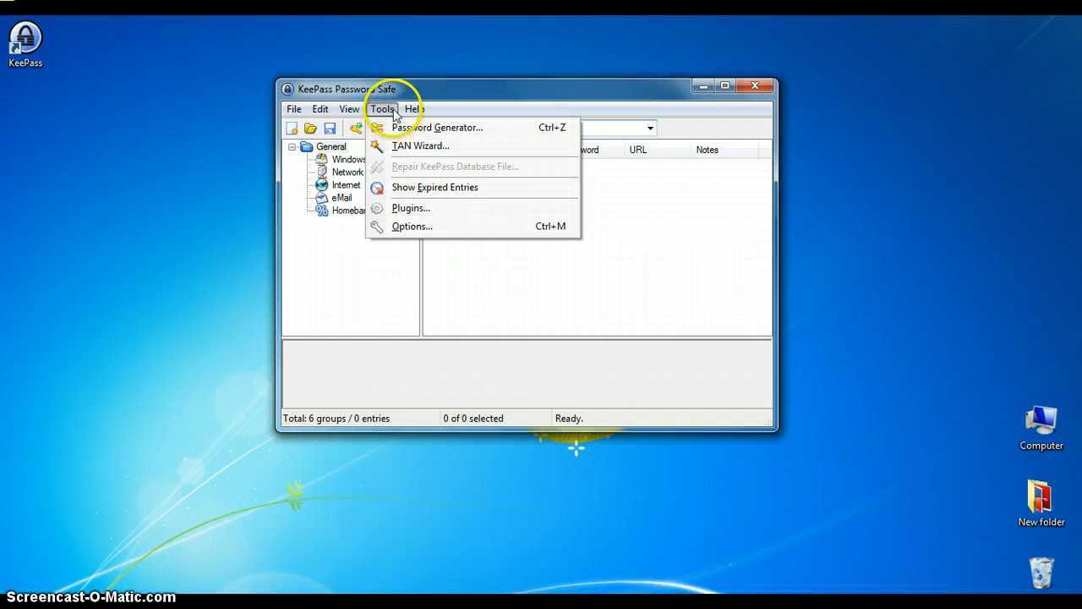
click(403, 129)
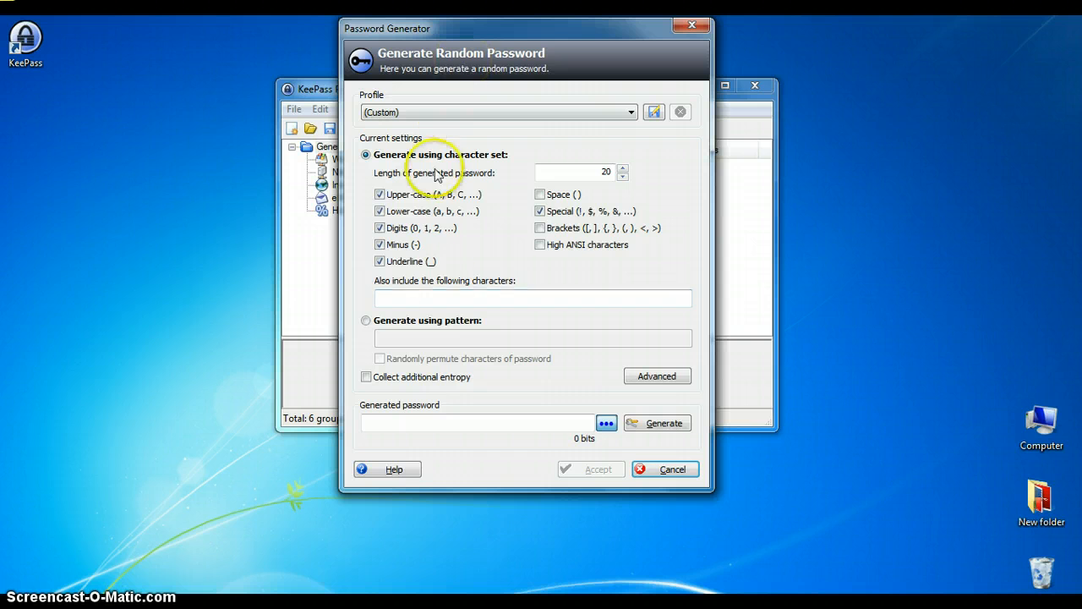
click(671, 472)
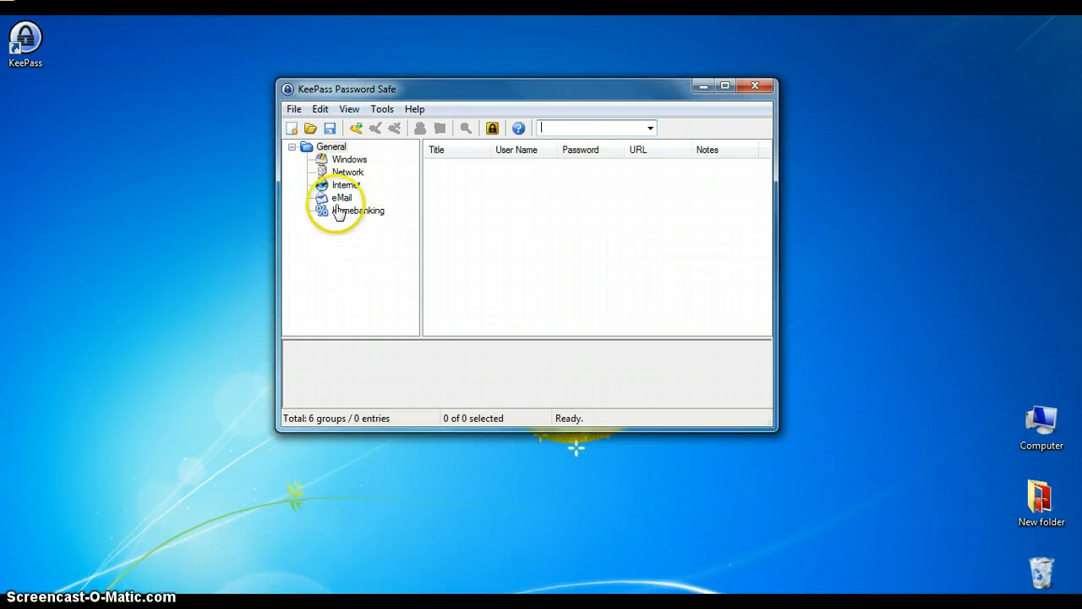
- Move the KeePass window aside and start a new entry titled "Yahoo Email" in the eMail group
drag(401, 98, 143, 117)
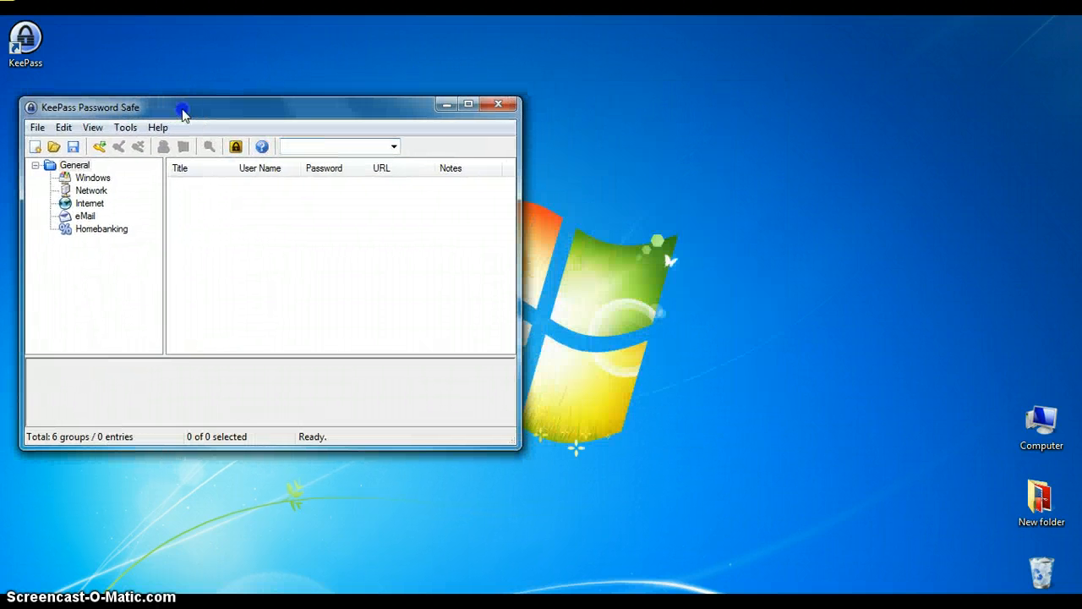
click(91, 217)
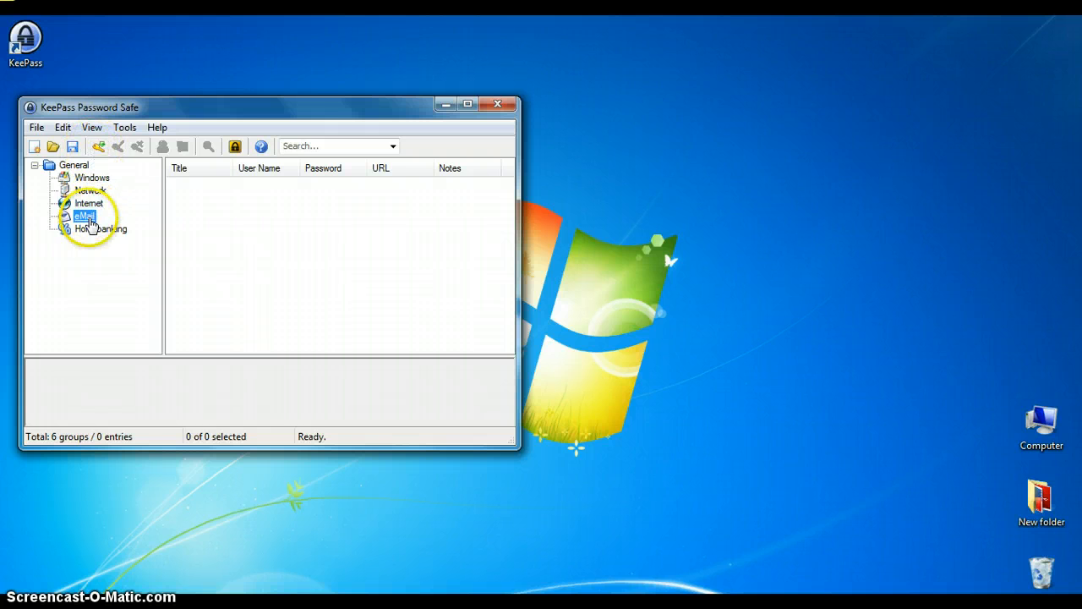
click(99, 148)
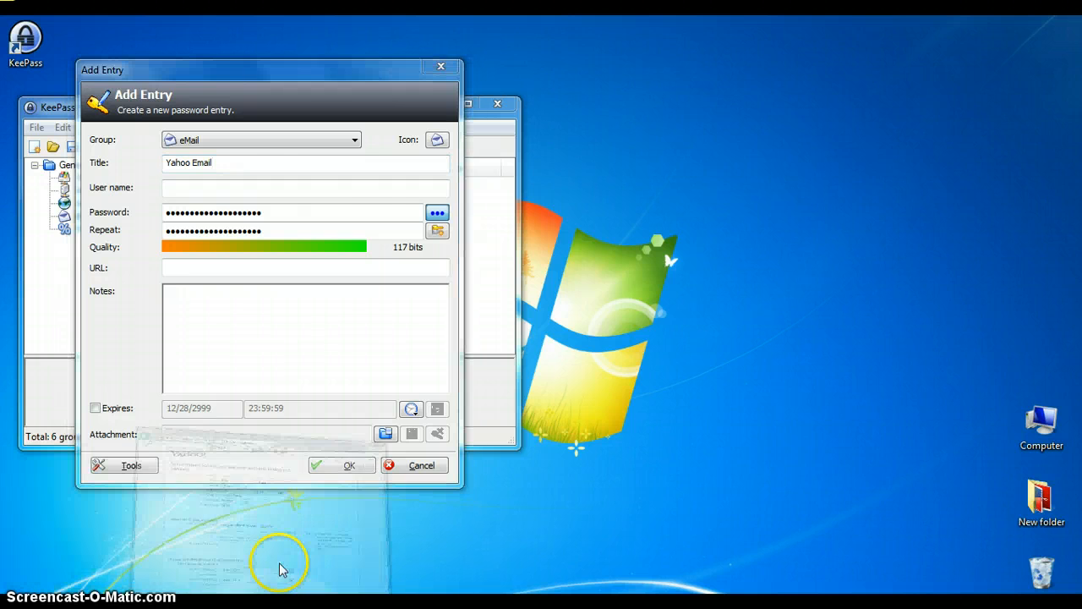
- Fit the Yahoo registration page beside the entry dialog and enter the Yahoo ID as the entry's user name
click(279, 570)
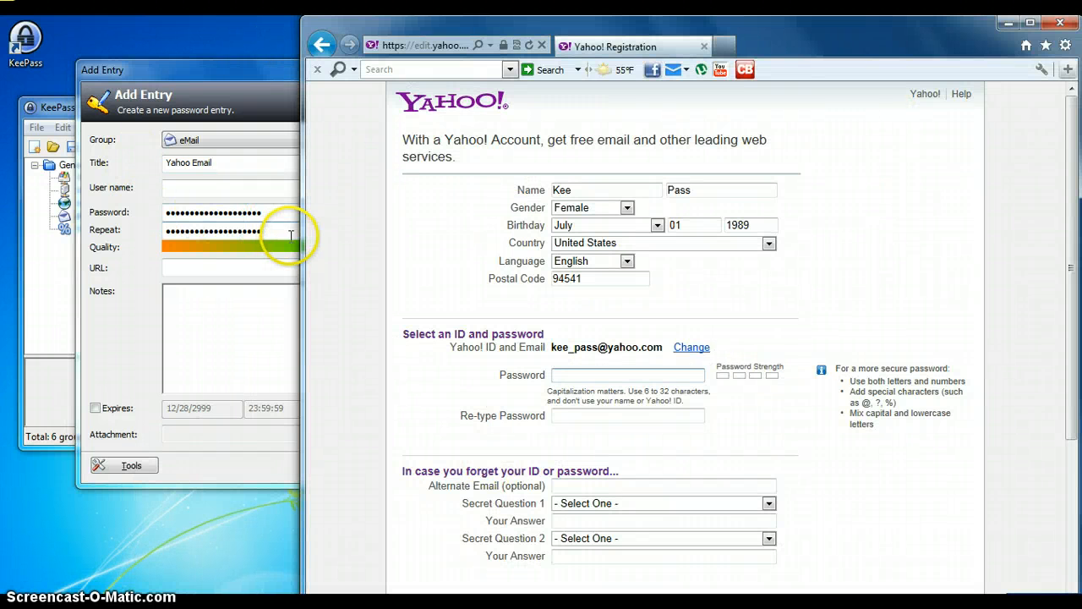
drag(301, 240, 490, 239)
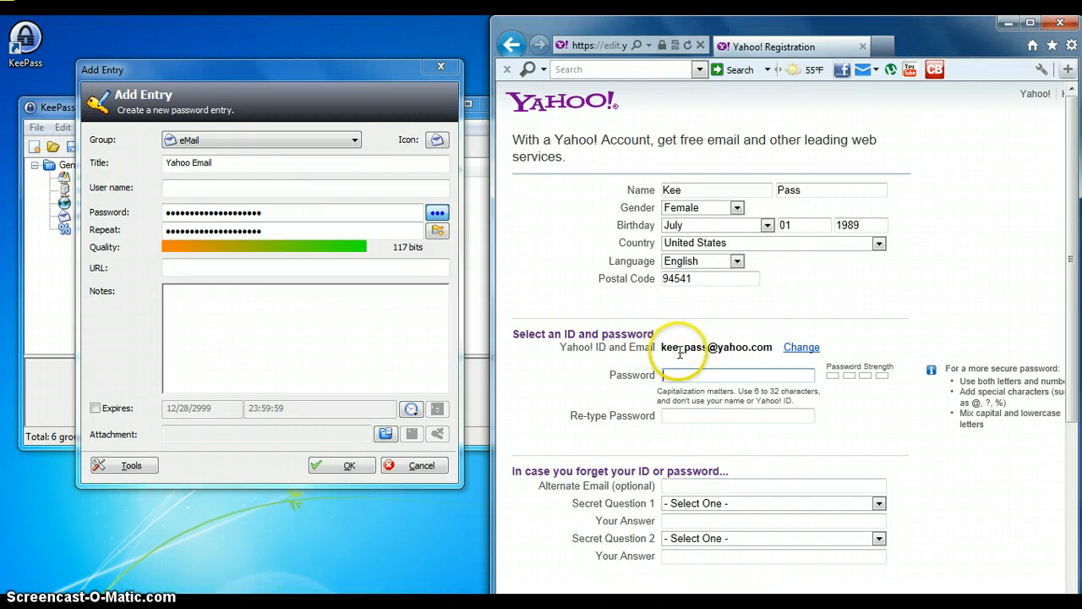
click(184, 193)
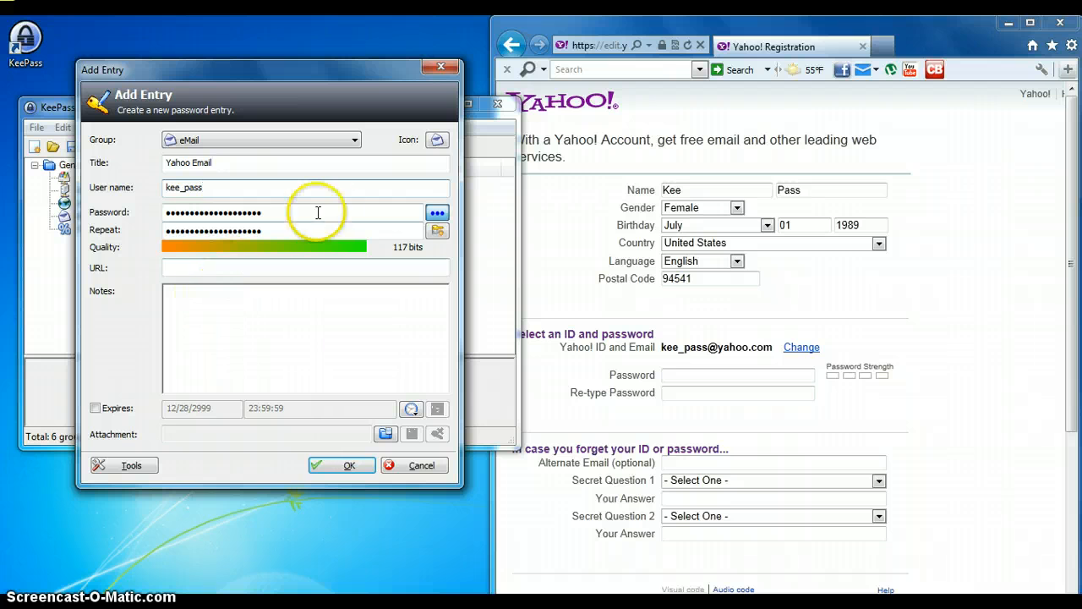
- Reveal the entry's password and replace it with a random 20-character one generated from the current character set
click(438, 215)
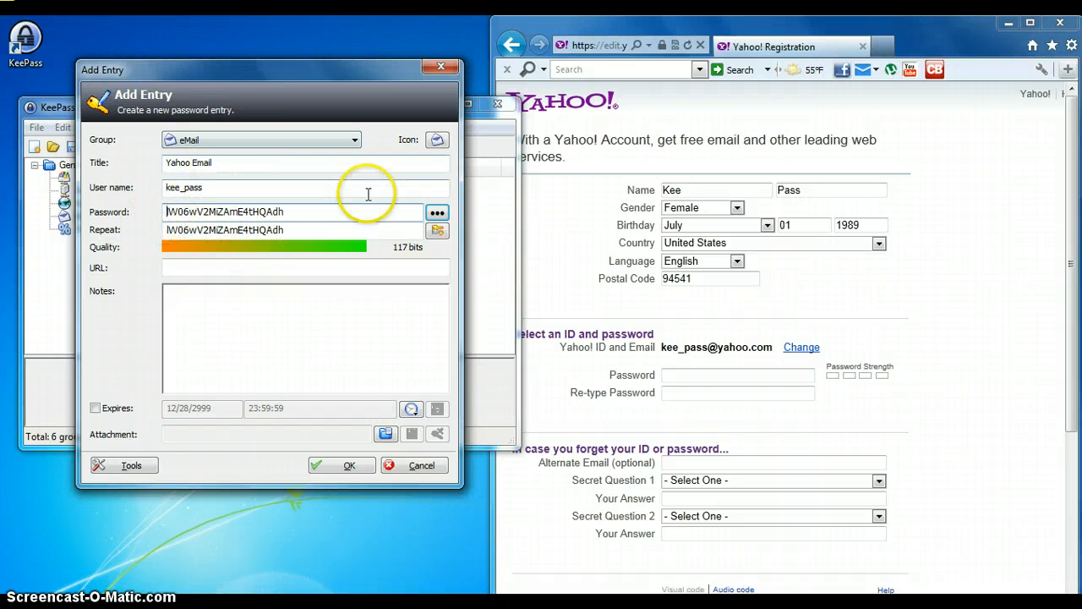
click(438, 235)
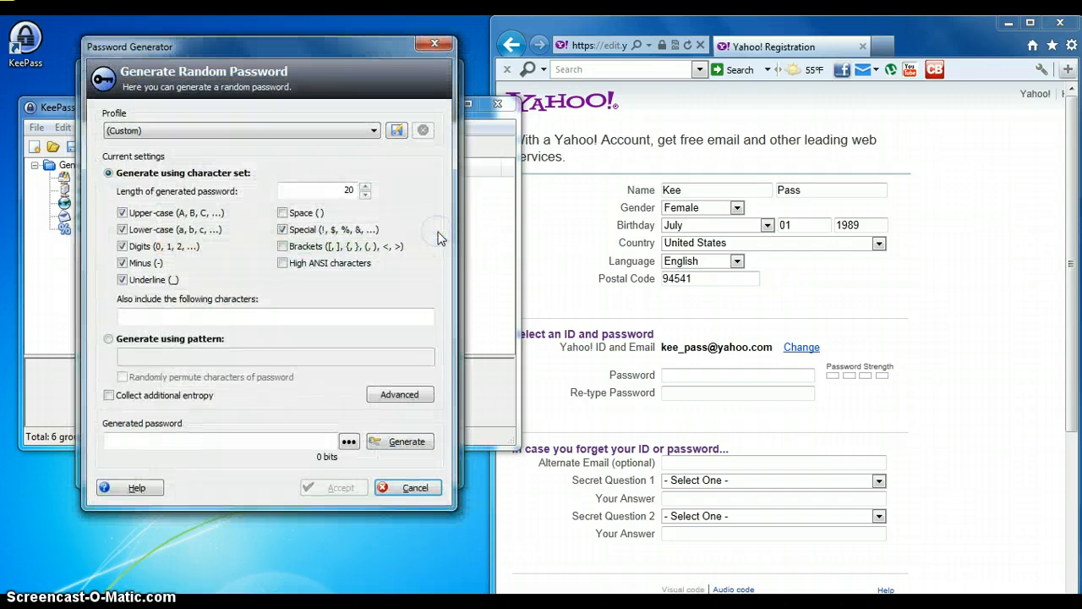
drag(225, 55, 283, 63)
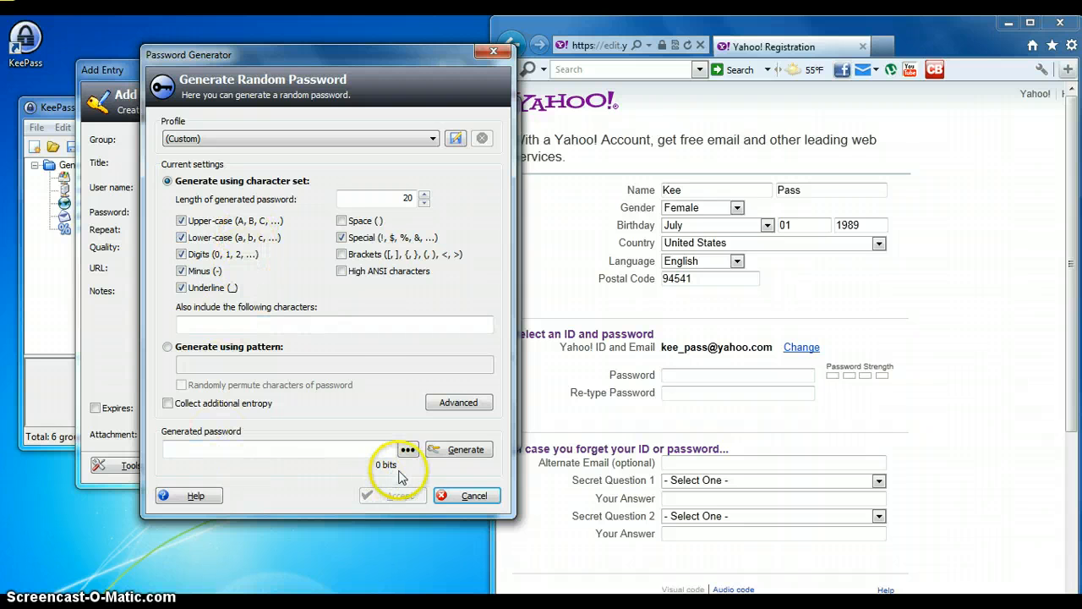
click(439, 455)
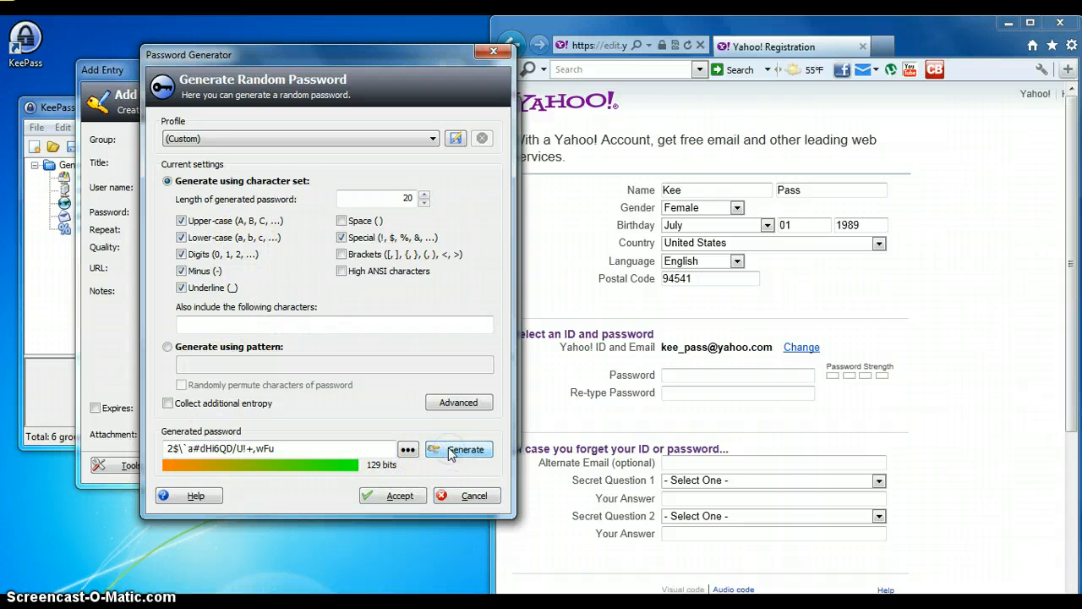
click(412, 497)
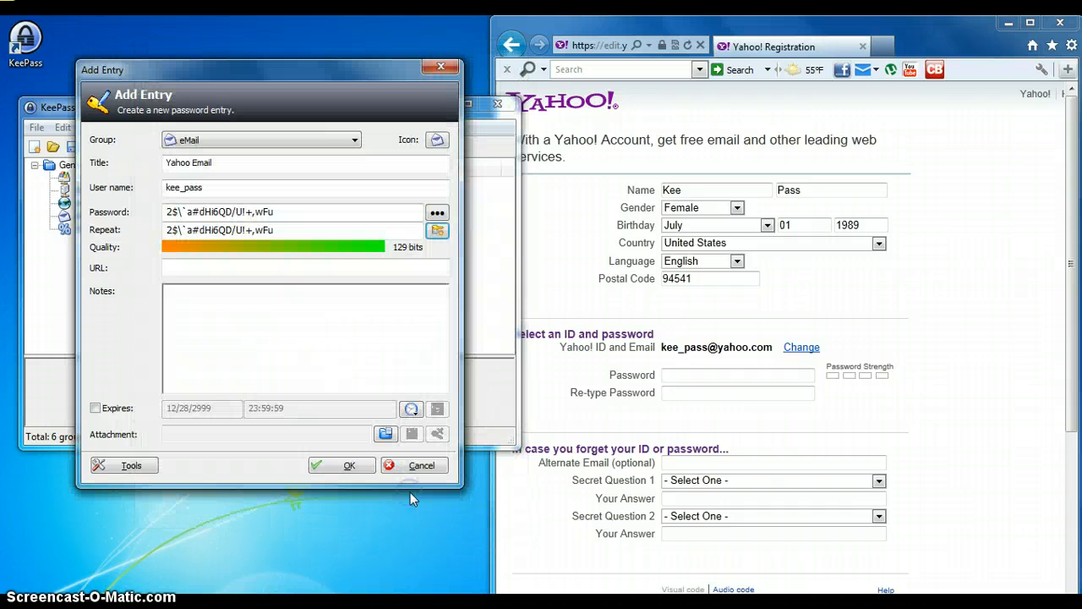
- Copy the generated password from the Yahoo Email entry
click(360, 270)
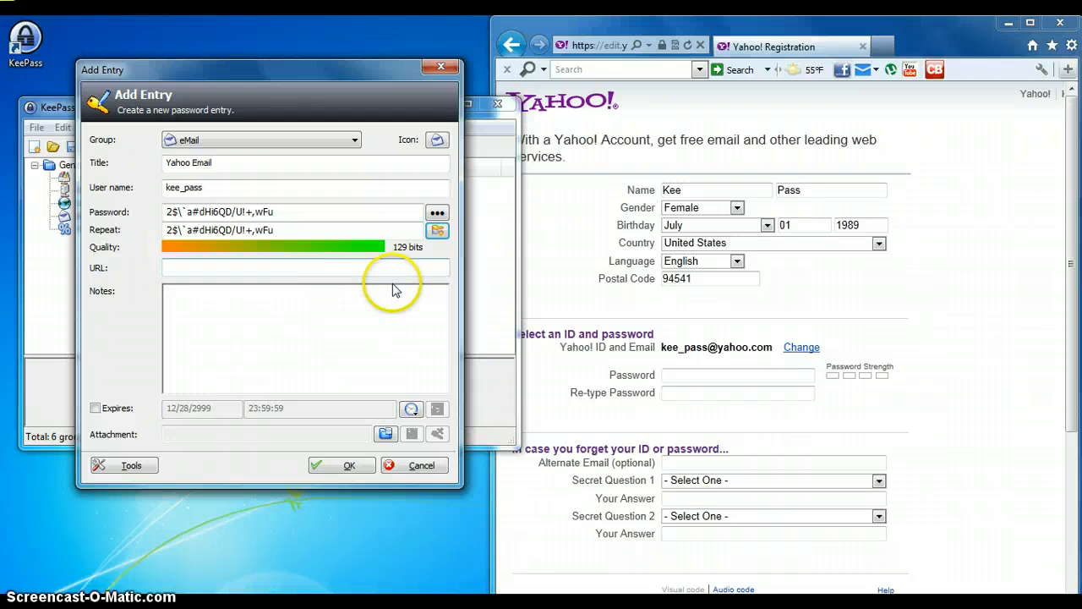
click(265, 210)
drag(265, 212, 133, 229)
right_click(234, 219)
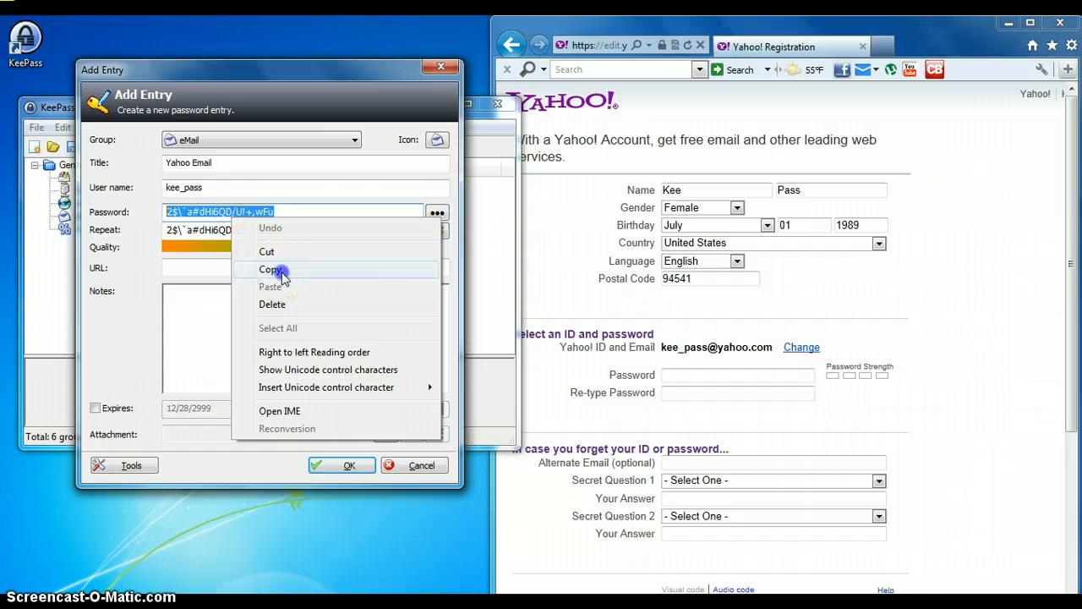
click(270, 269)
- Paste the copied generated password into the Password and Re-type Password fields of the Yahoo registration form
click(688, 375)
right_click(691, 381)
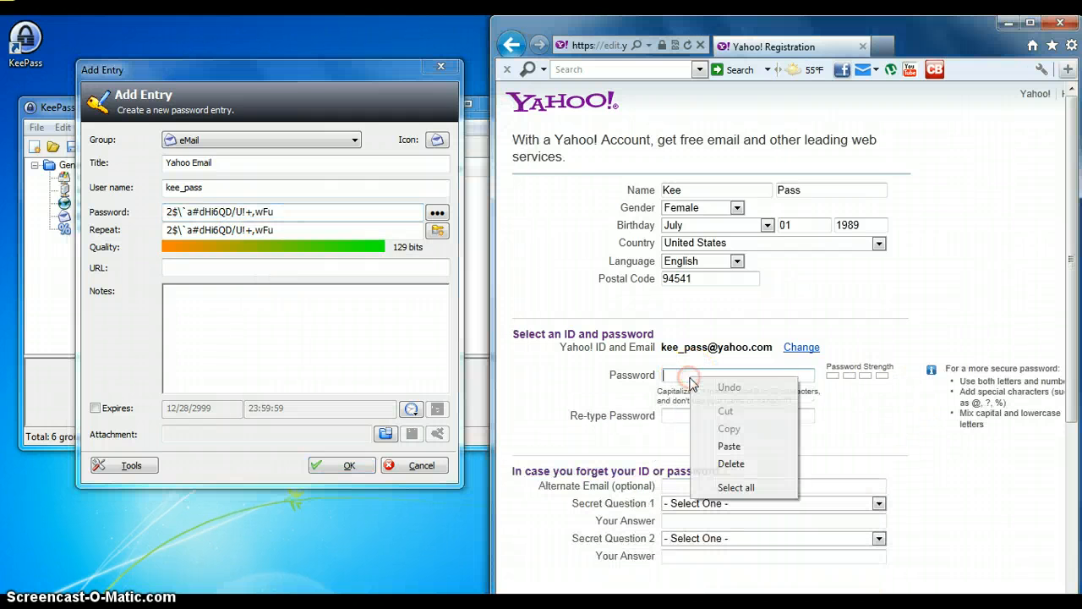
click(729, 446)
right_click(694, 416)
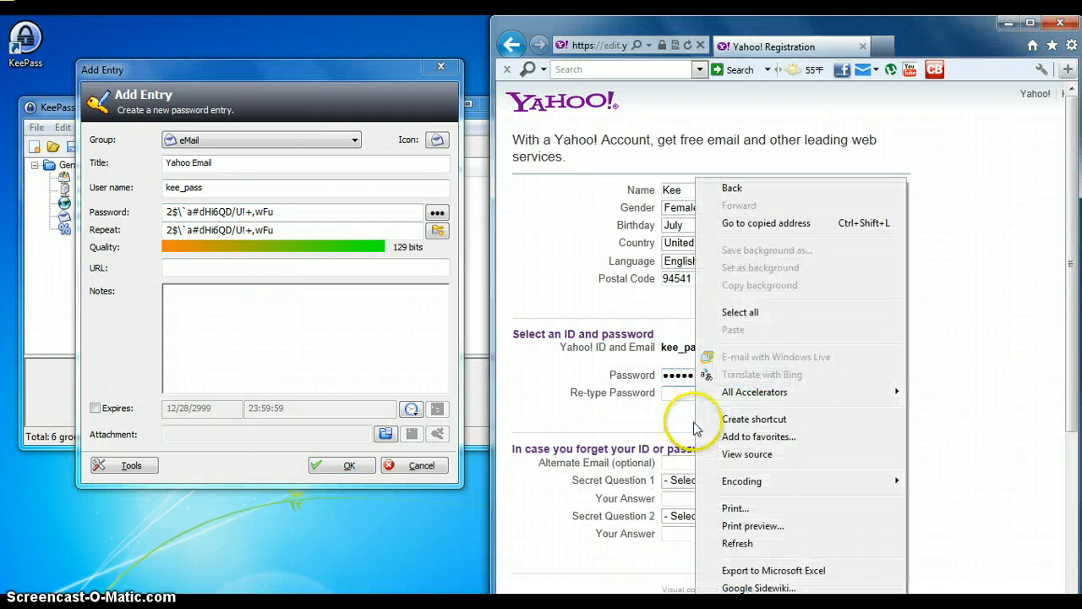
right_click(673, 395)
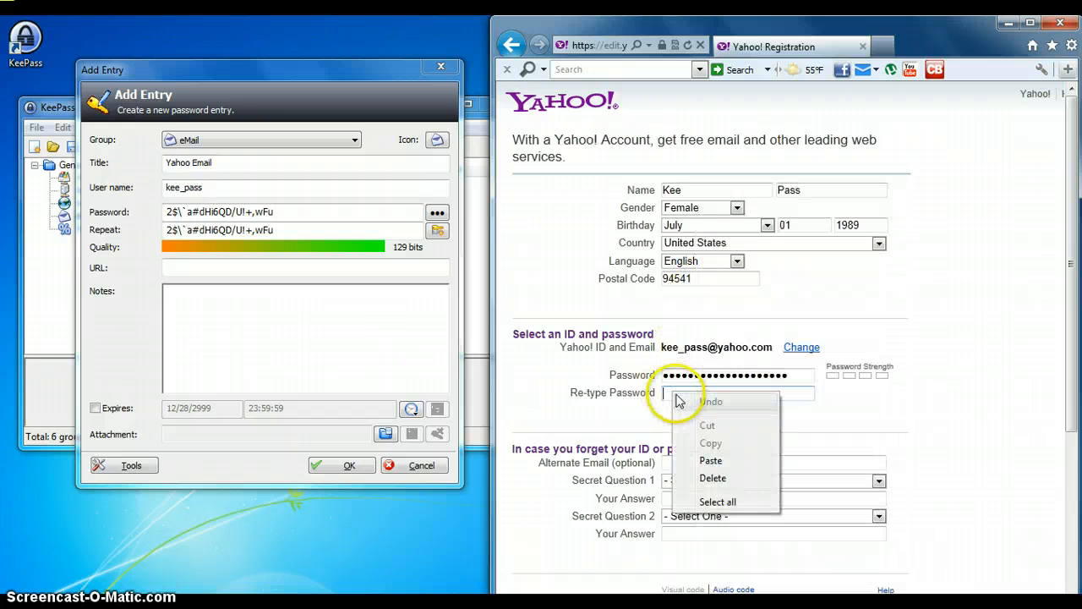
click(710, 457)
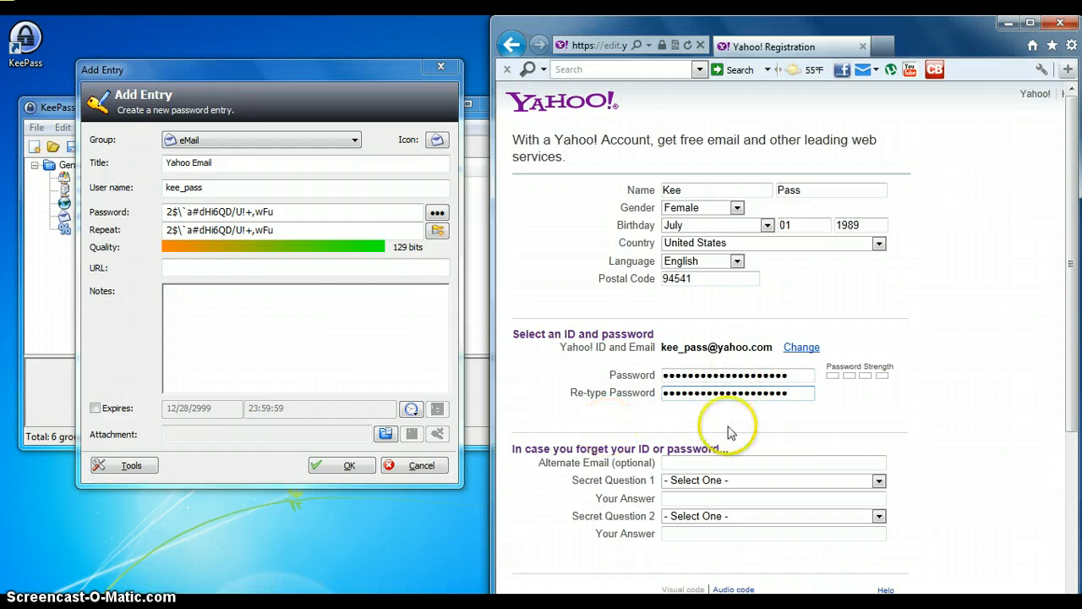
- Set Secret Question 1 to "What is your oldest cousin's name?" and enter a random string as its security answer
click(732, 462)
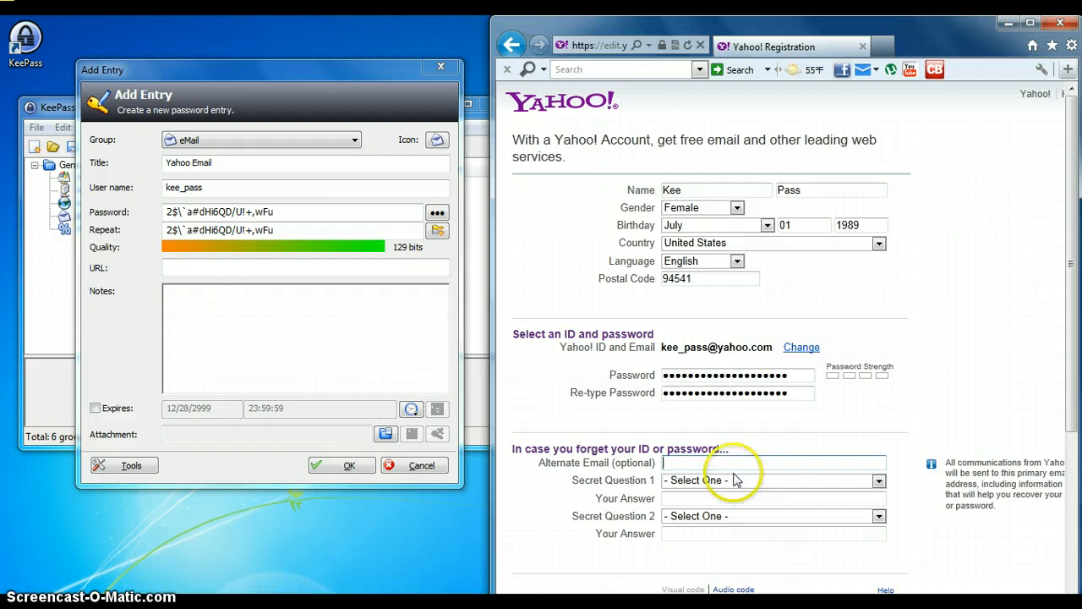
click(699, 482)
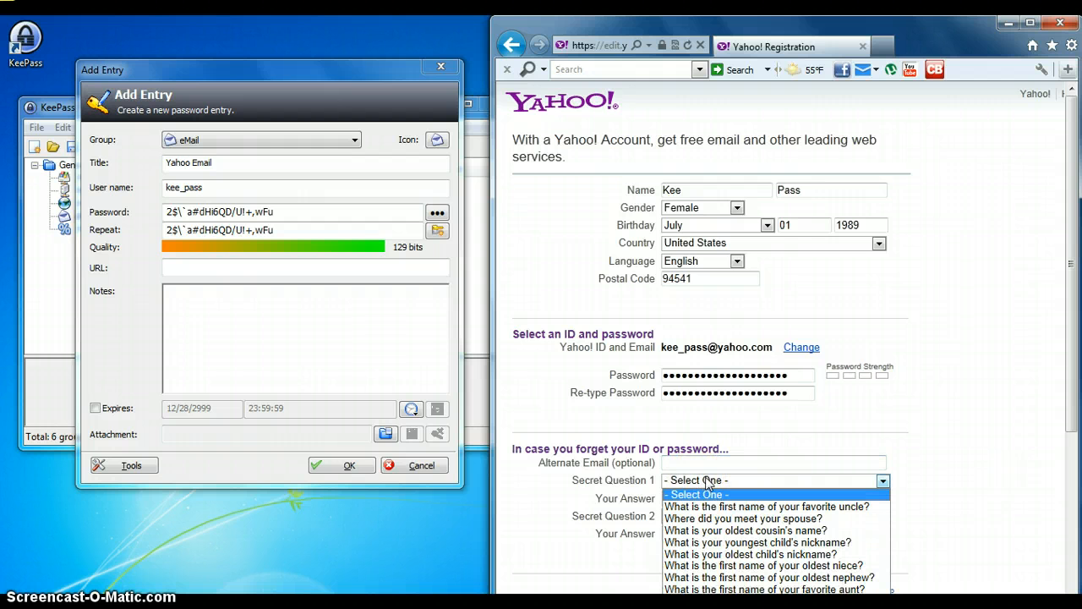
click(745, 531)
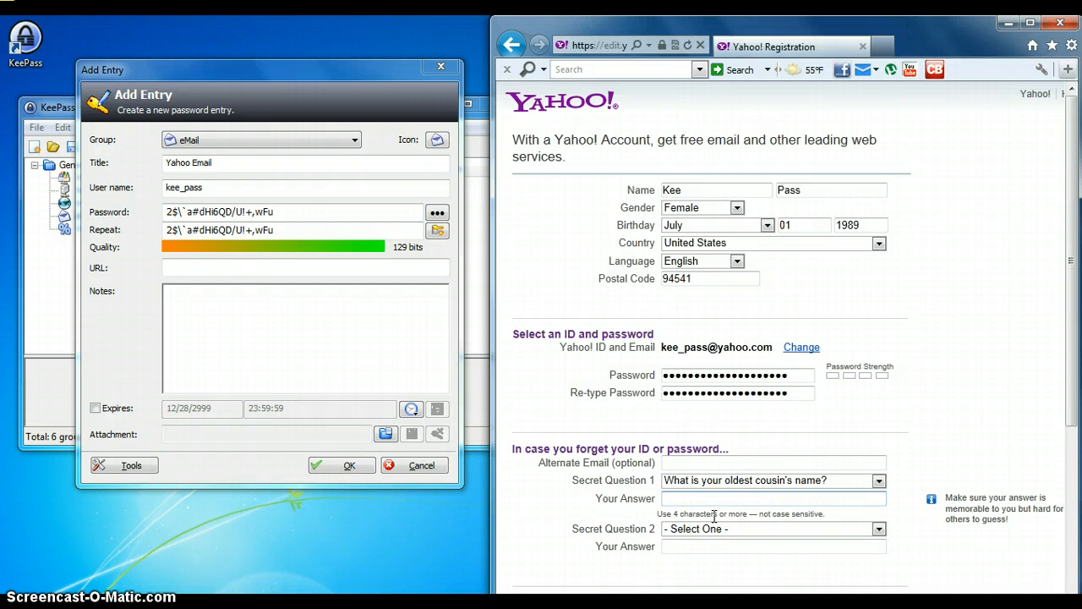
click(677, 531)
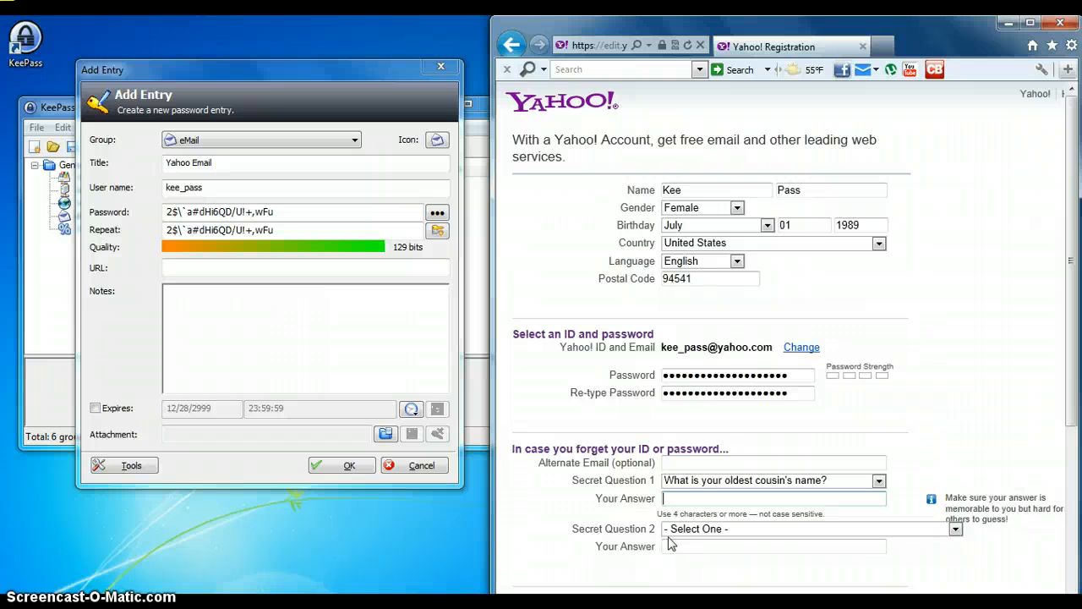
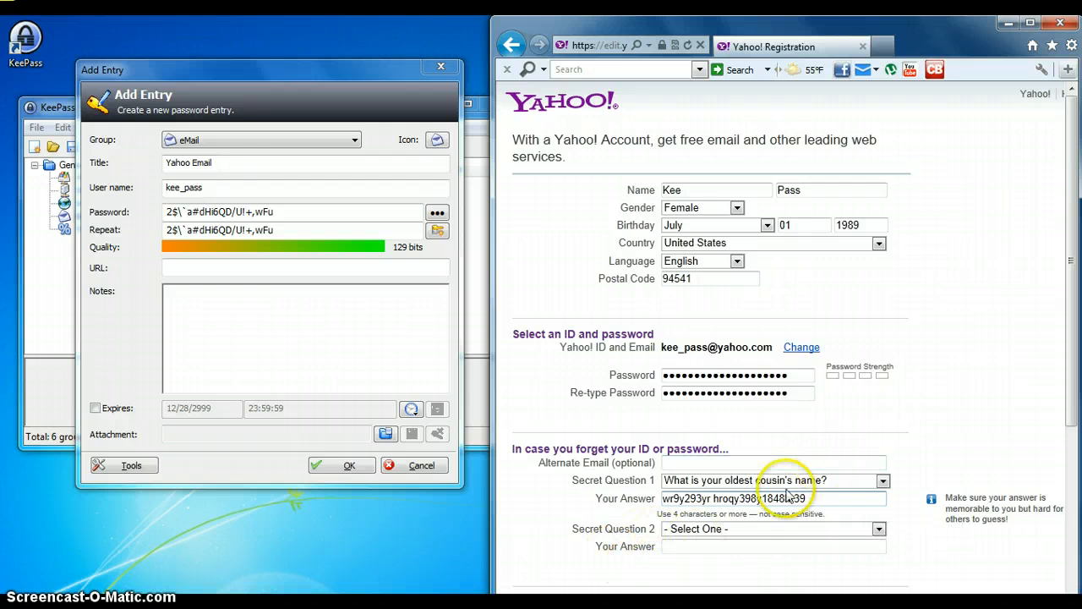
- Copy the first security answer from the registration form into the notes of the Yahoo Email entry
drag(807, 499, 664, 499)
right_click(689, 504)
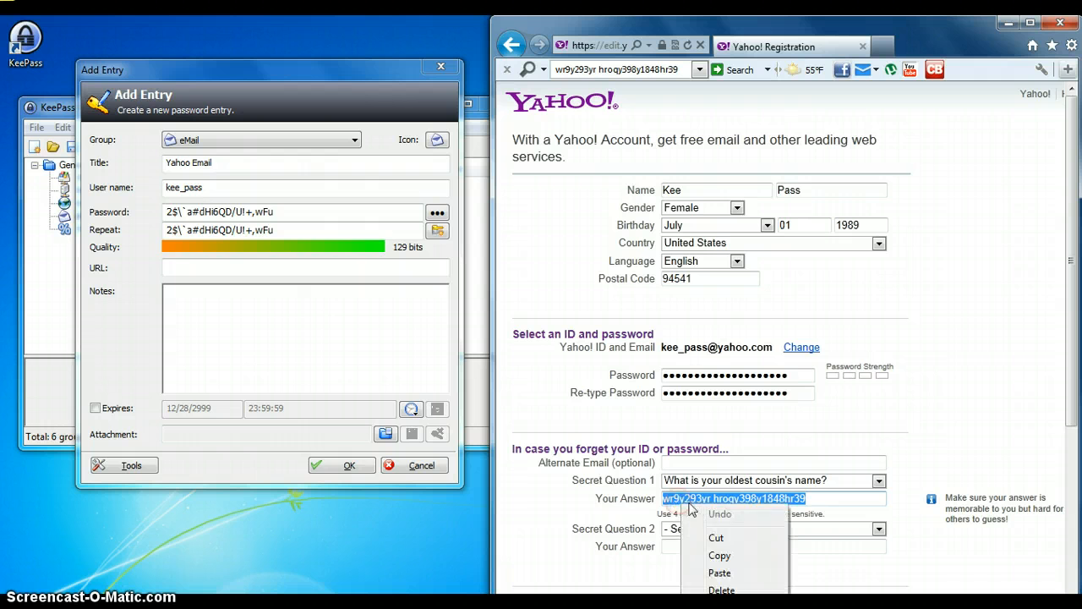
click(719, 556)
click(285, 99)
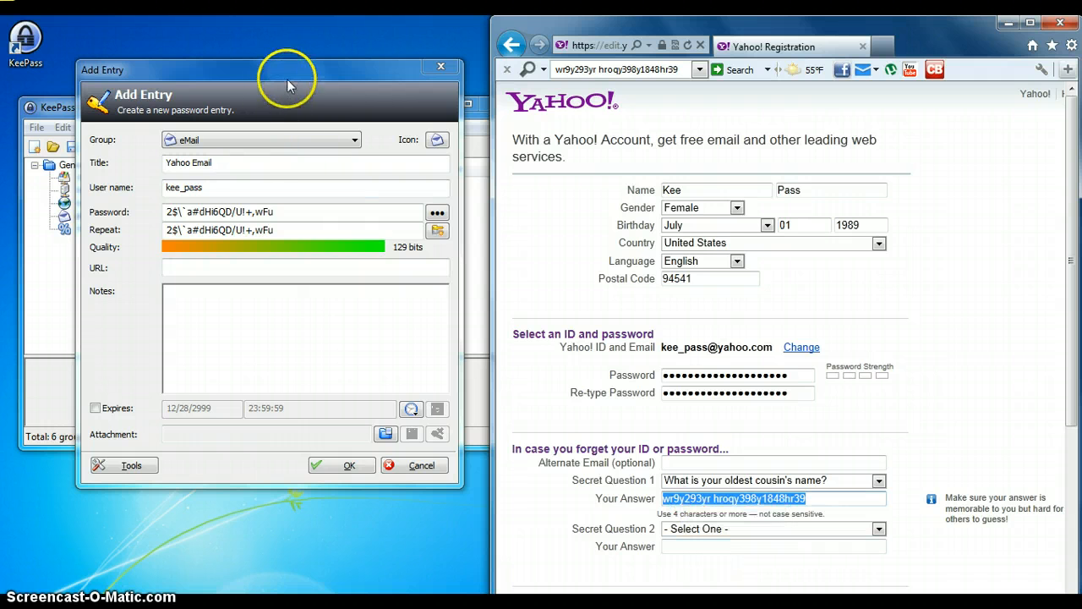
click(288, 76)
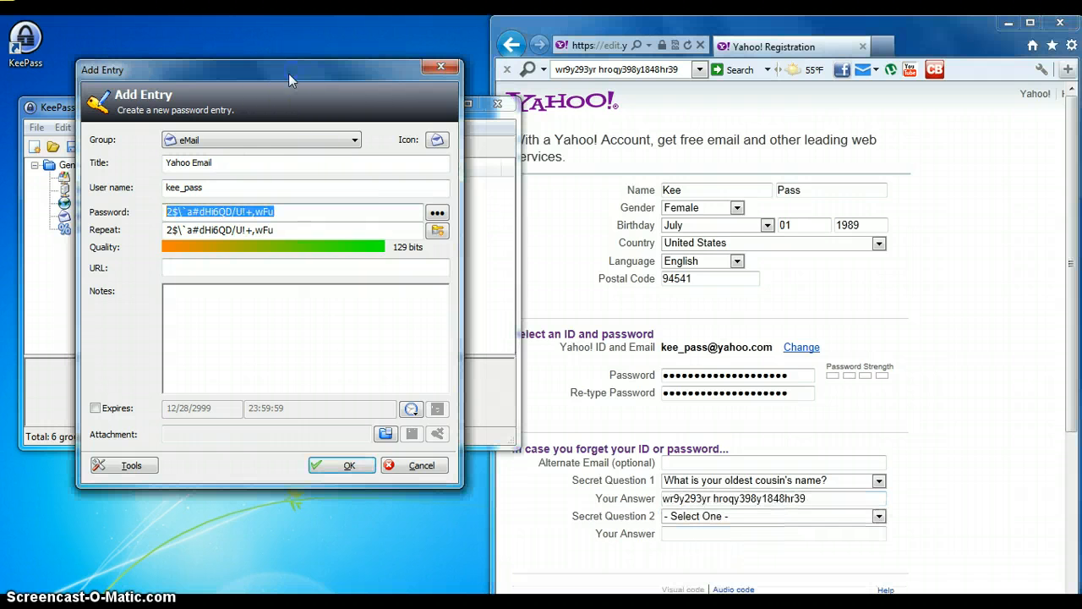
right_click(210, 322)
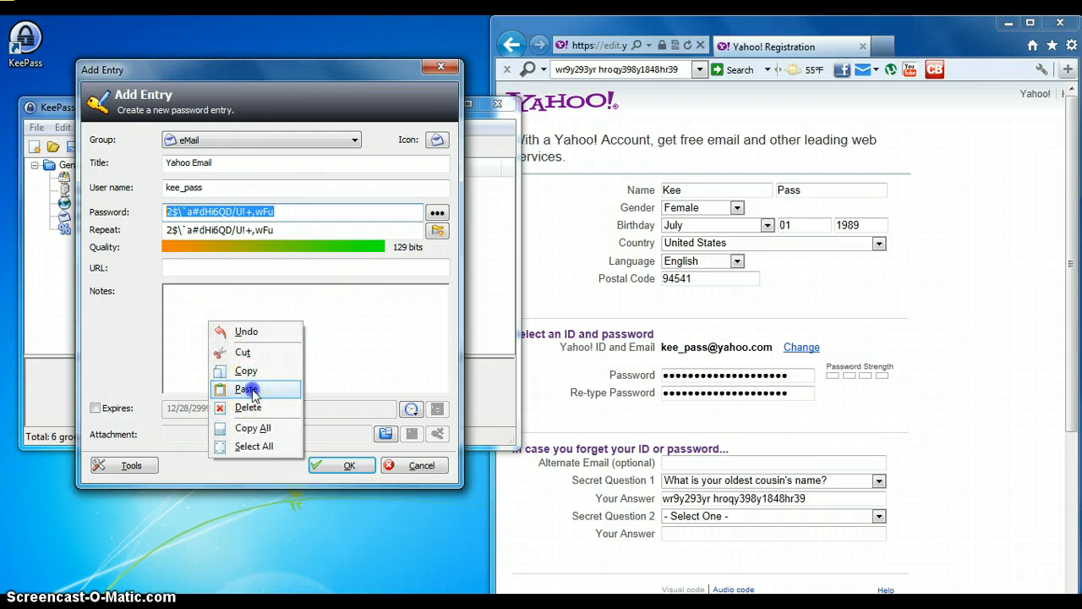
click(248, 390)
- Insert "Security Question 1:What us your oldest cousin's name?" above the pasted answer in the notes and prefix the answer with "Answer:"
click(169, 291)
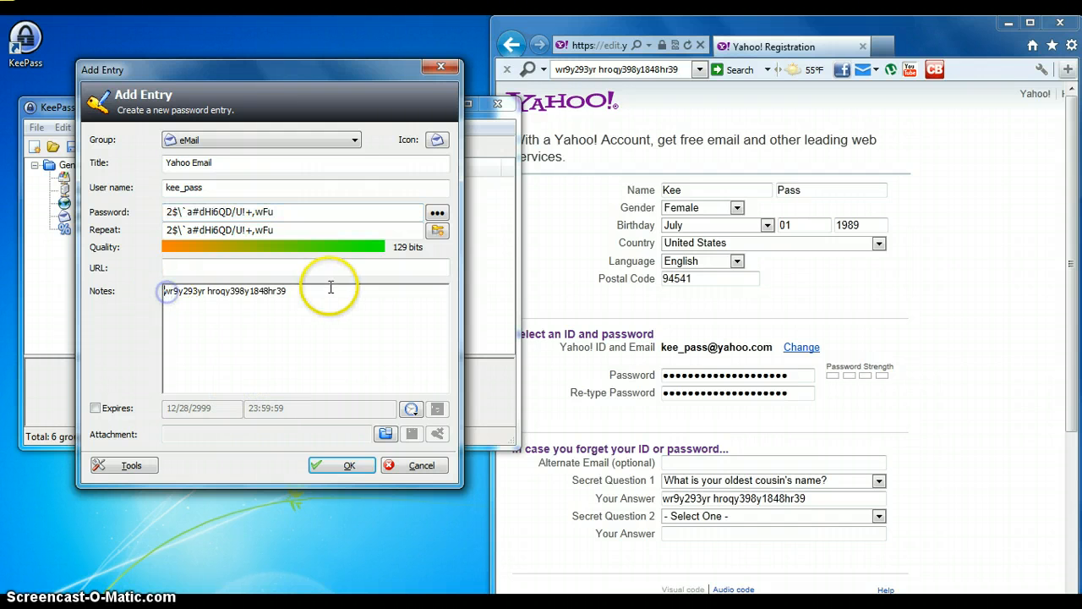
text(Sec)
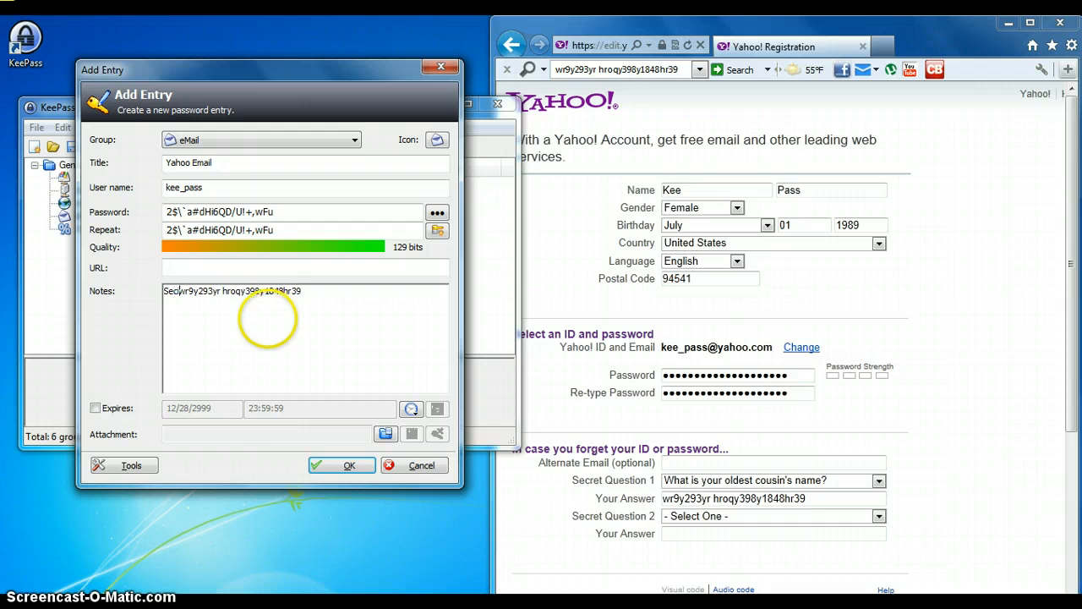
text(urity )
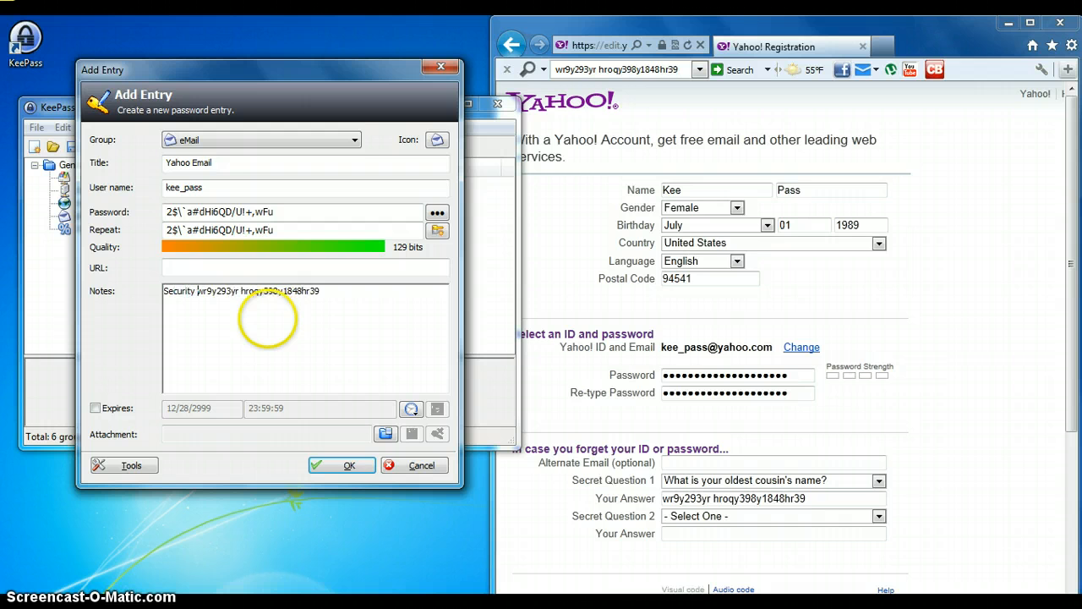
text(Question )
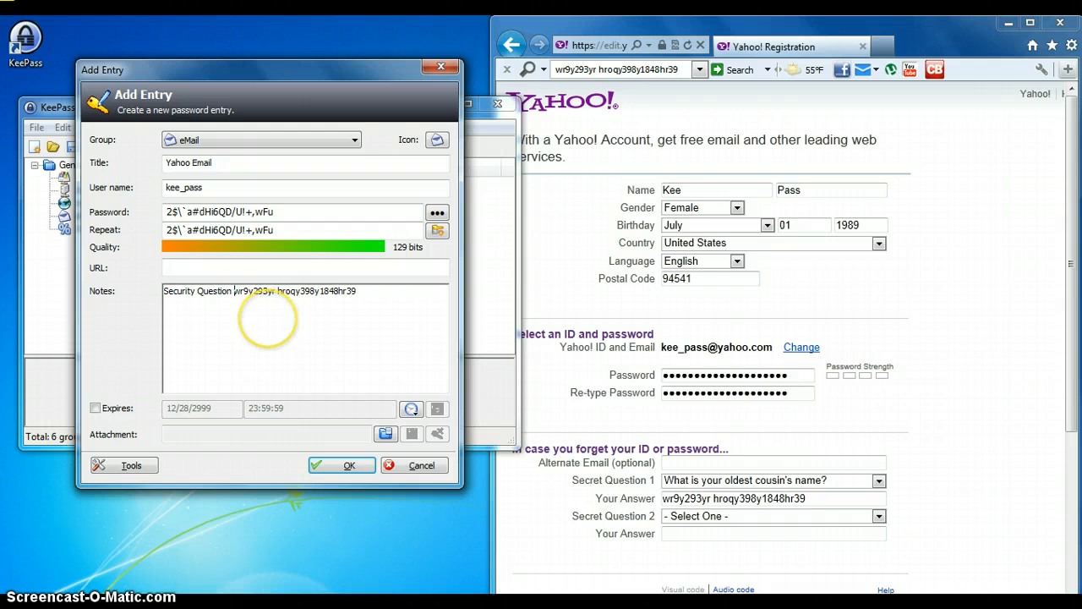
text(1)
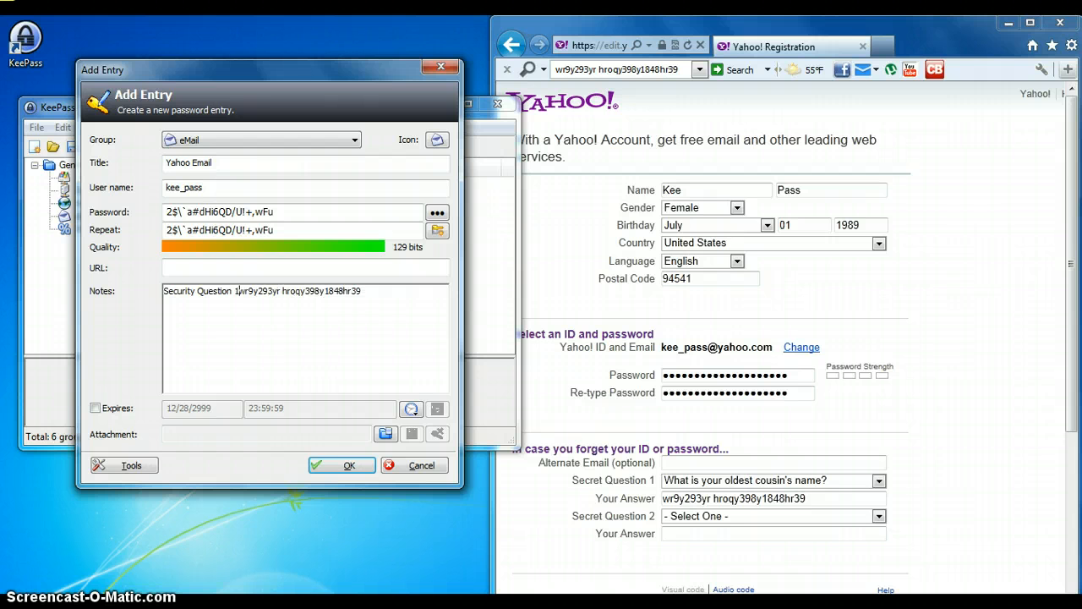
text(:)
key(Return)
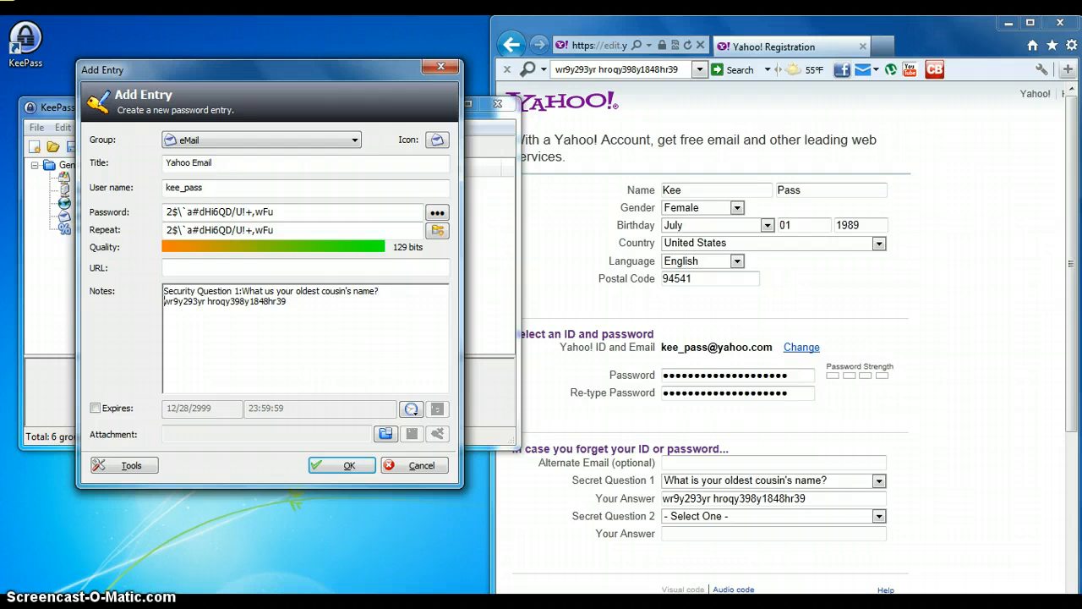
text(Answer)
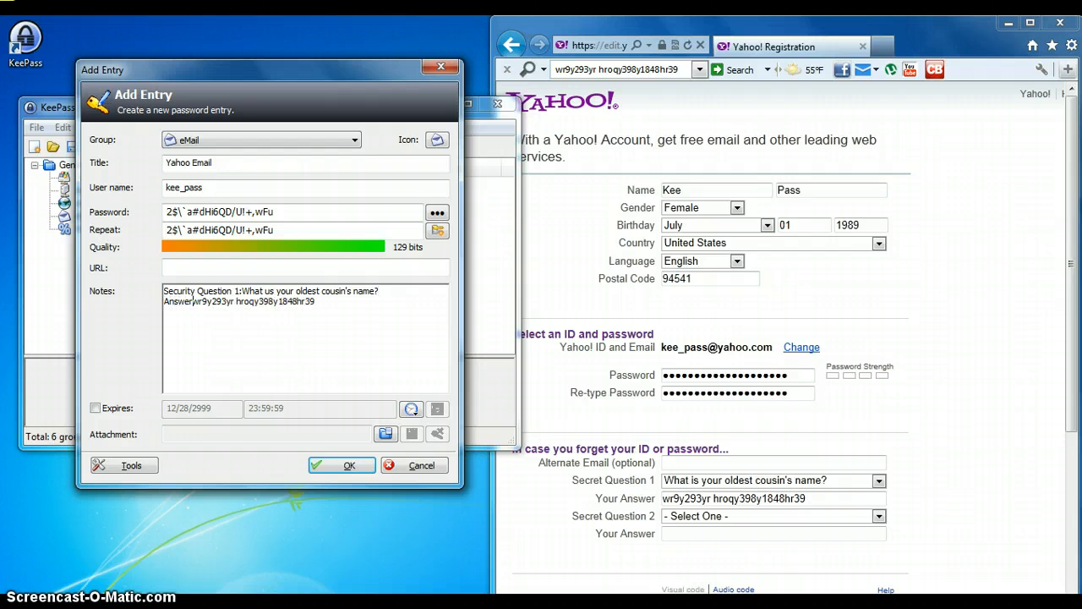
text(:)
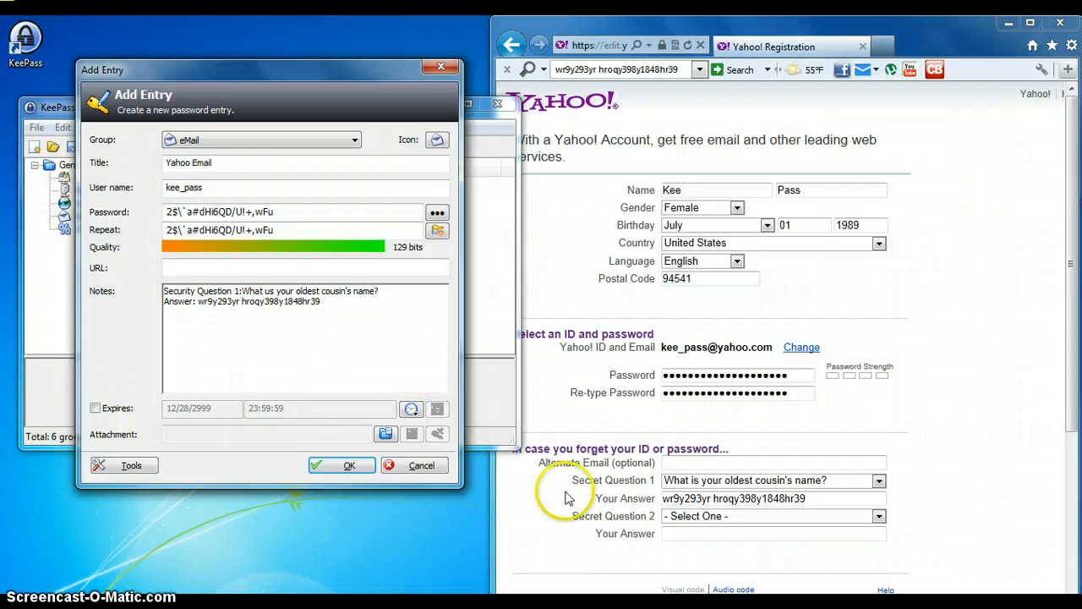
- Set Secret Question 2 to "What is the name of your favorite book?" and enter a random string as its security answer
click(728, 515)
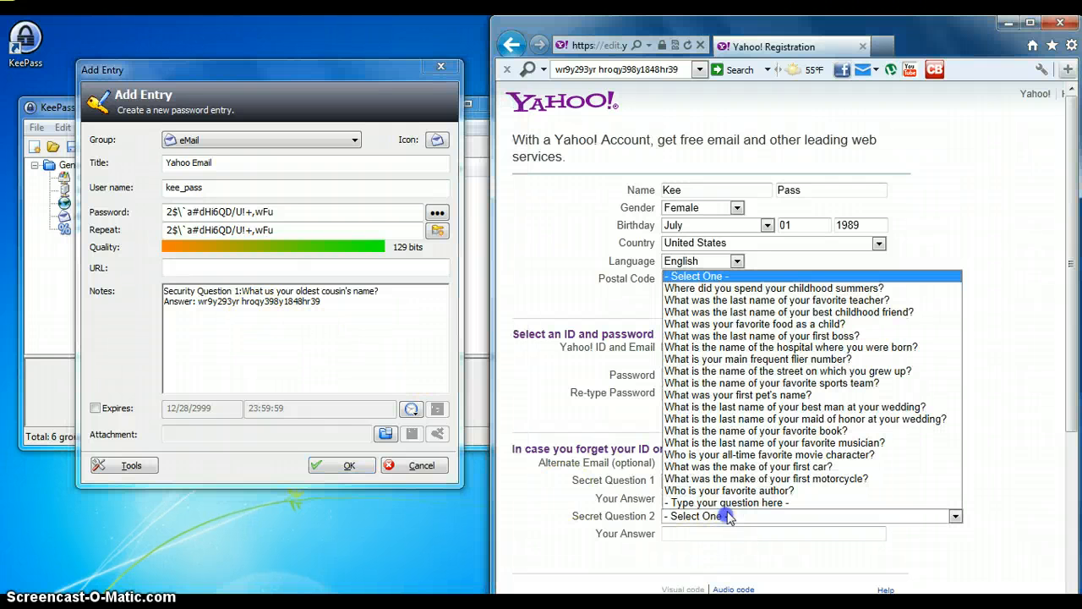
click(814, 435)
click(692, 532)
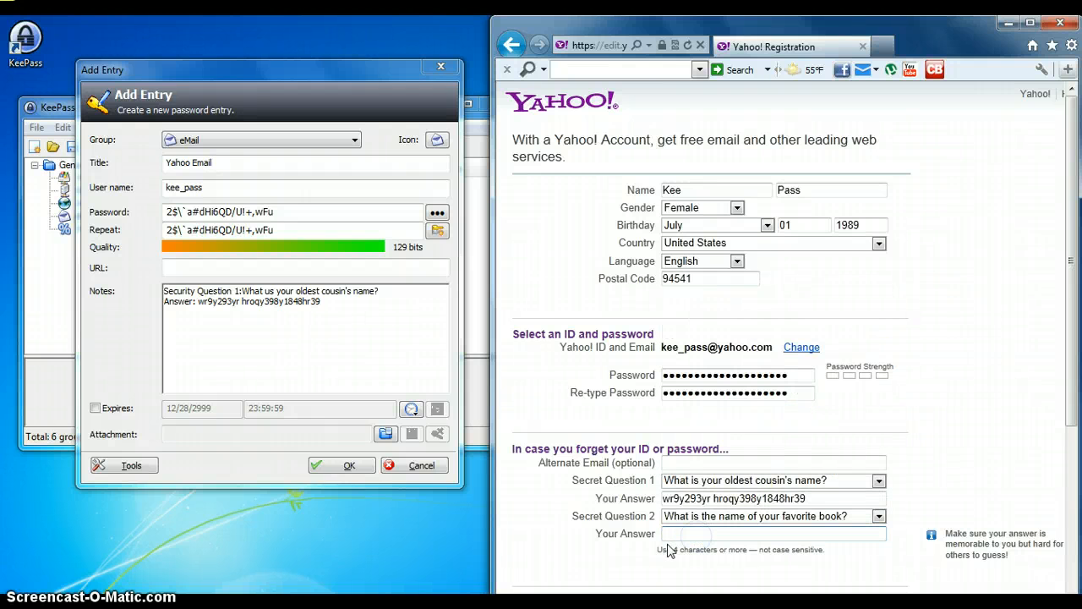
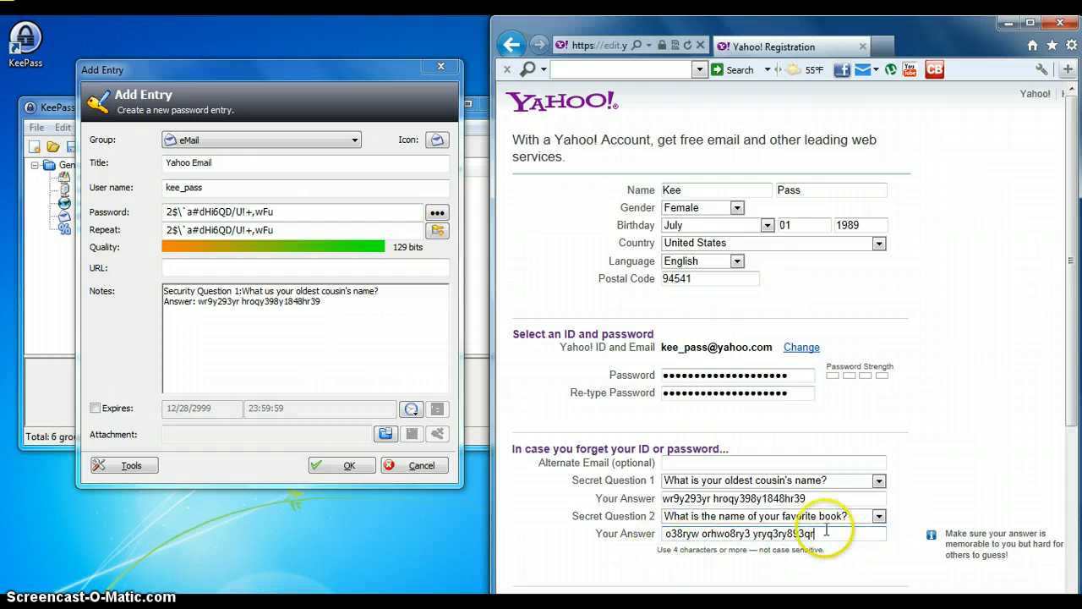
- Add "Security Question 2: What is the name of your favorite book?" and an "Answer:" line below the first answer in the entry's notes
drag(843, 531, 665, 550)
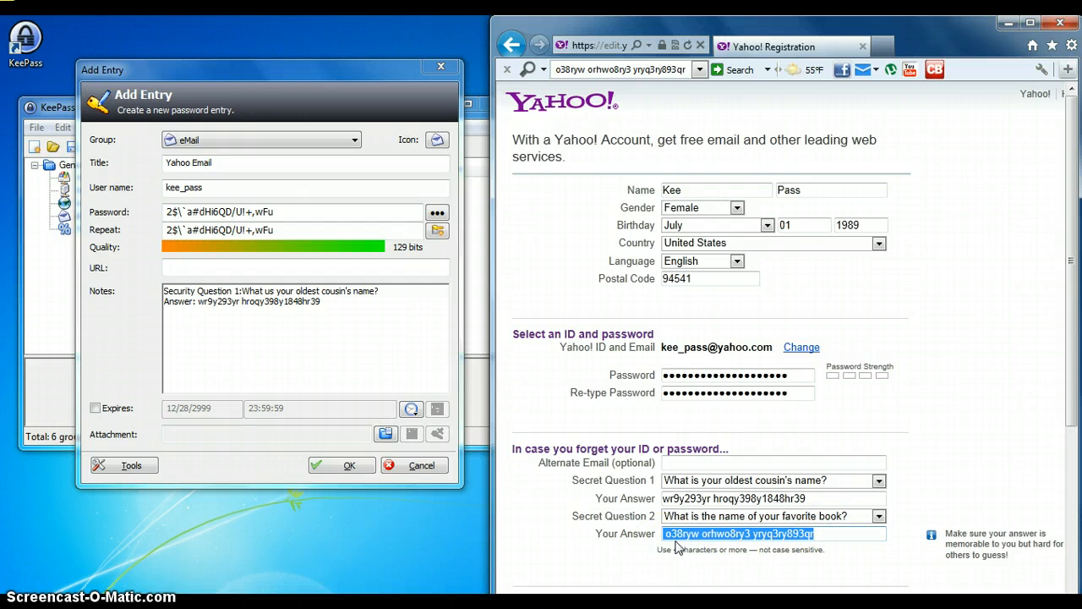
right_click(681, 534)
click(360, 309)
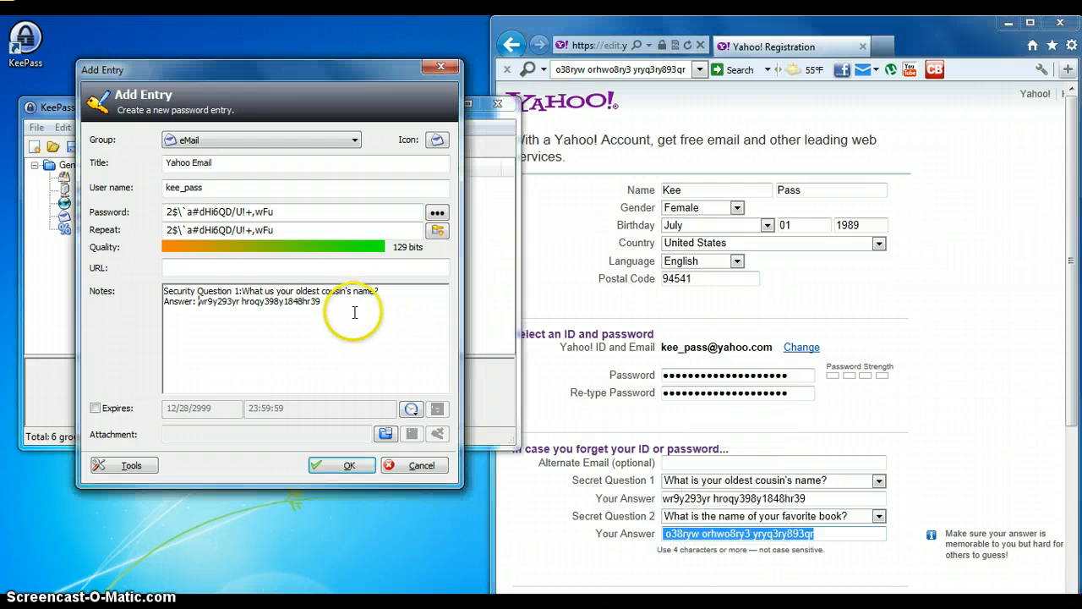
key(Return)
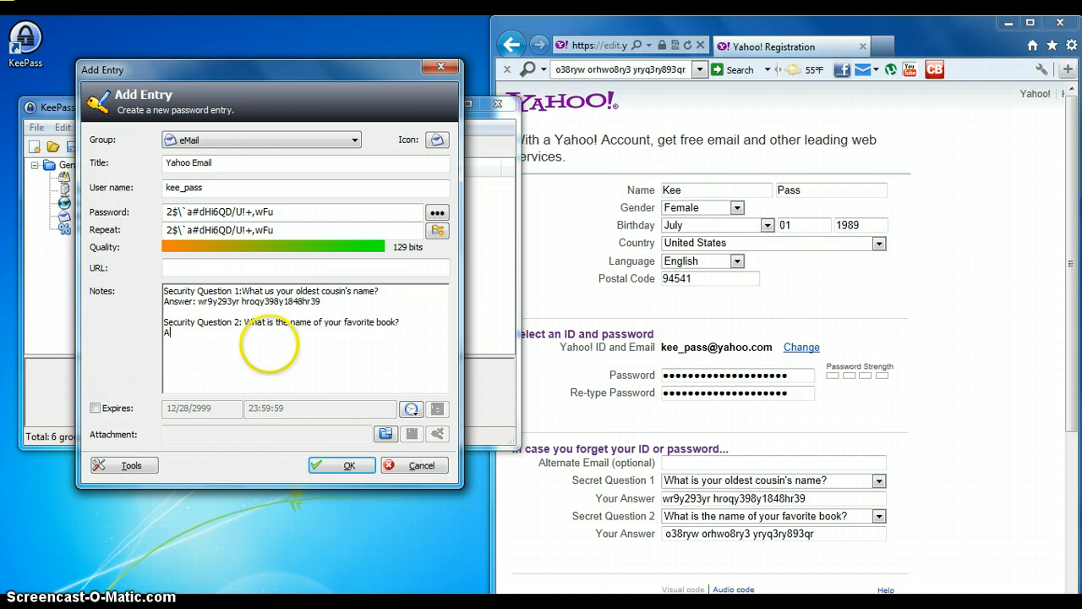
text(:)
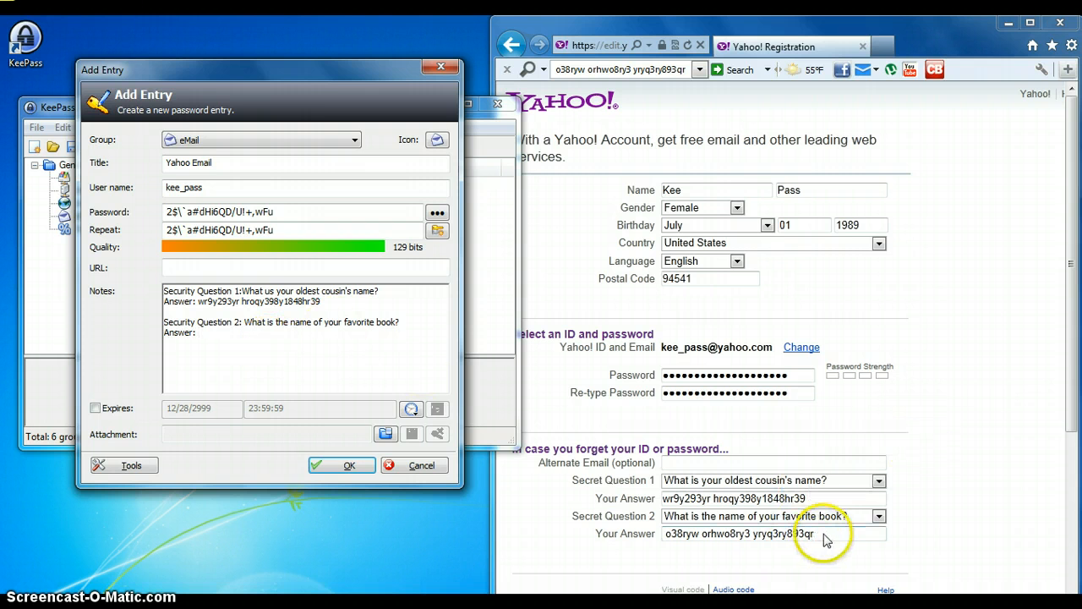
- Copy the second security answer from the registration form and paste it after the last "Answer:" in the entry's notes
drag(816, 534, 660, 534)
right_click(672, 533)
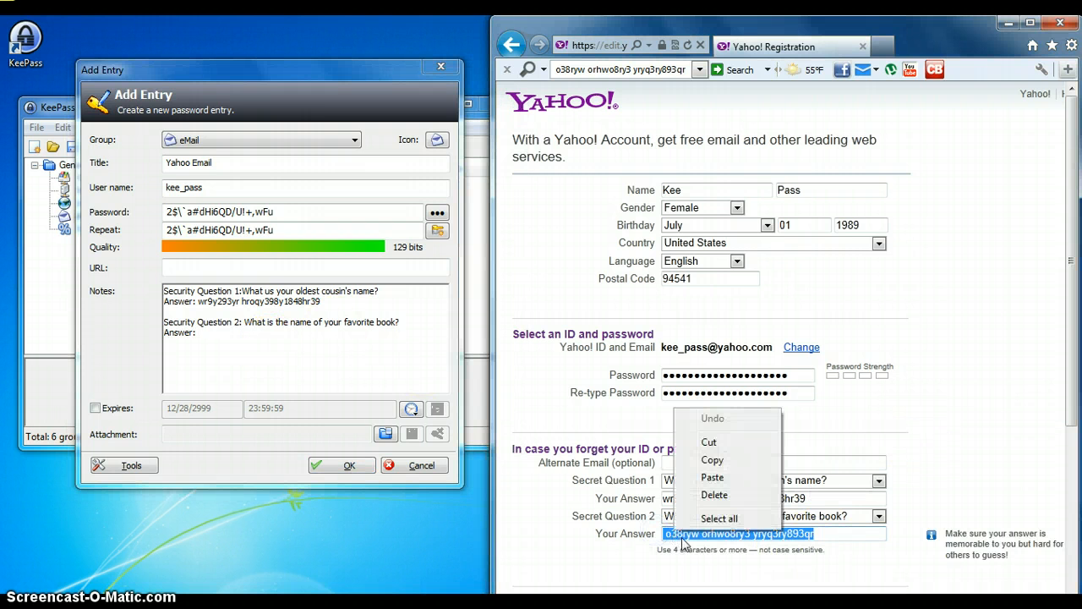
click(727, 461)
right_click(254, 345)
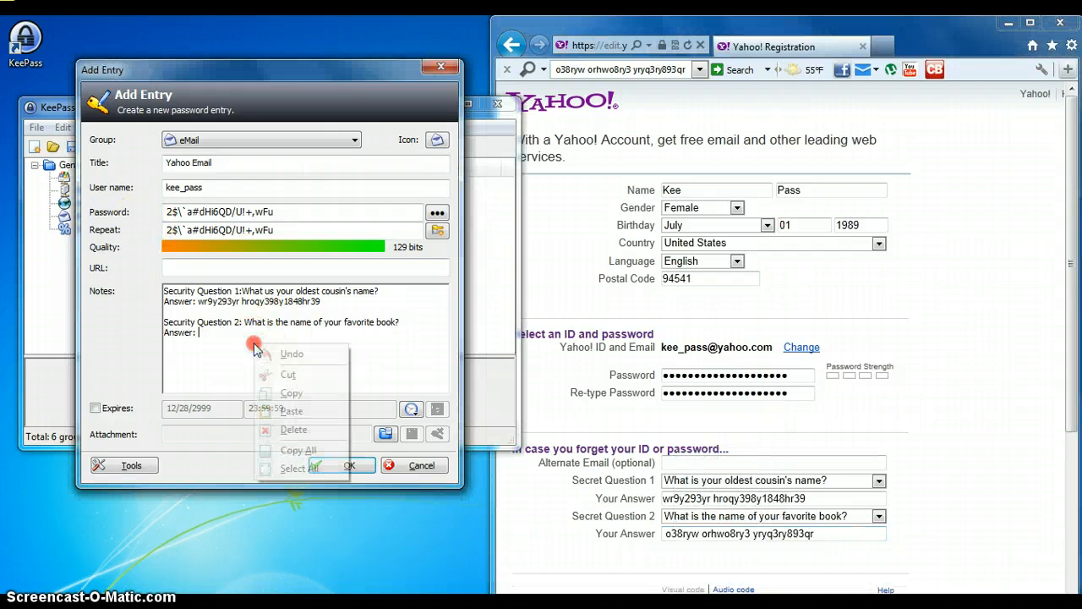
click(300, 414)
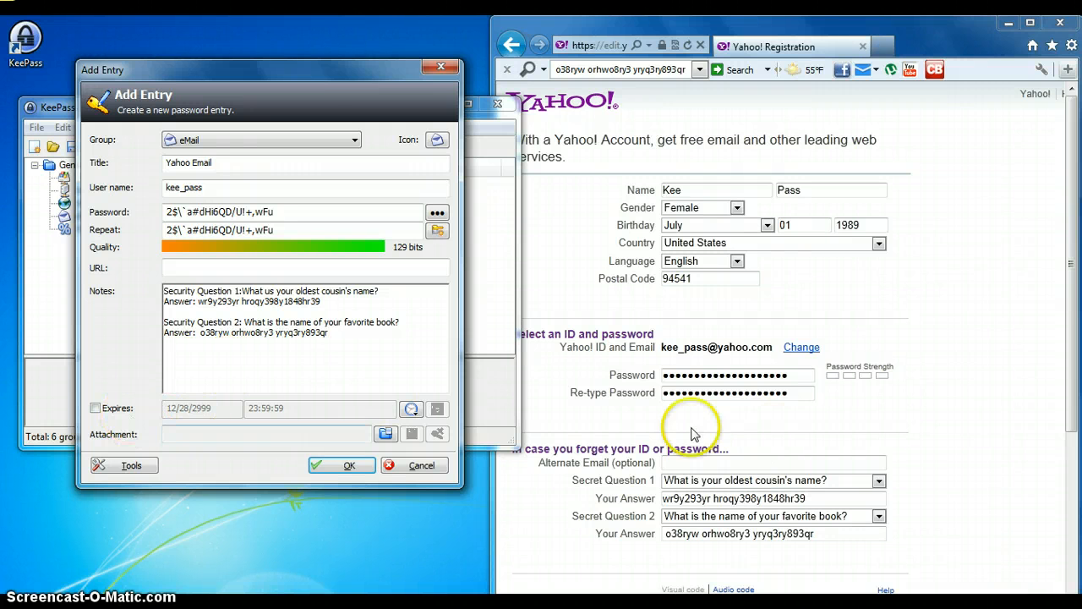
- Turn the expiration date of the Yahoo Email entry on and off again
click(96, 410)
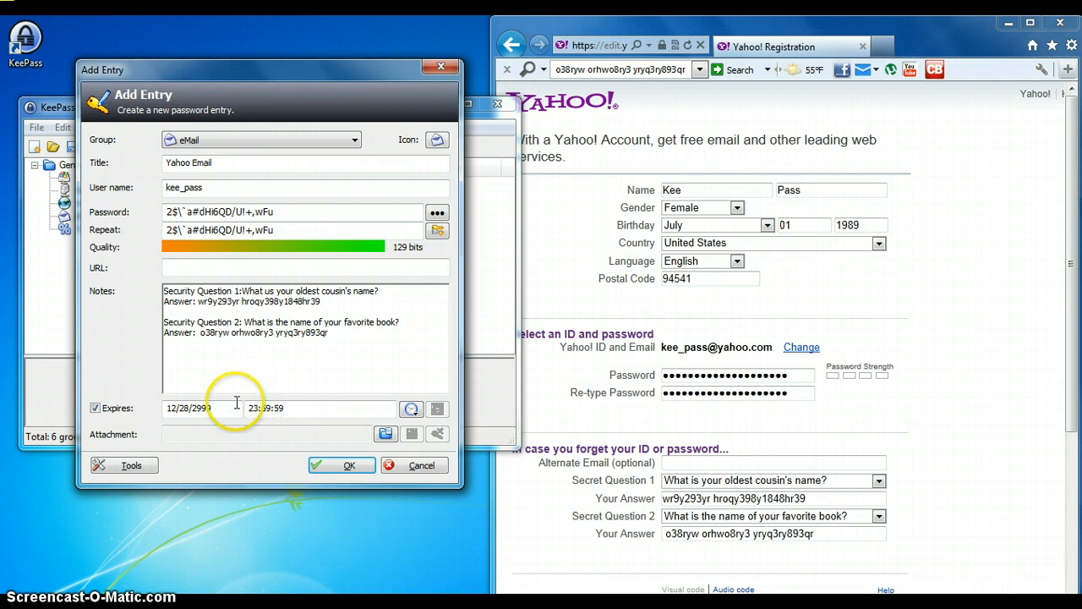
click(96, 410)
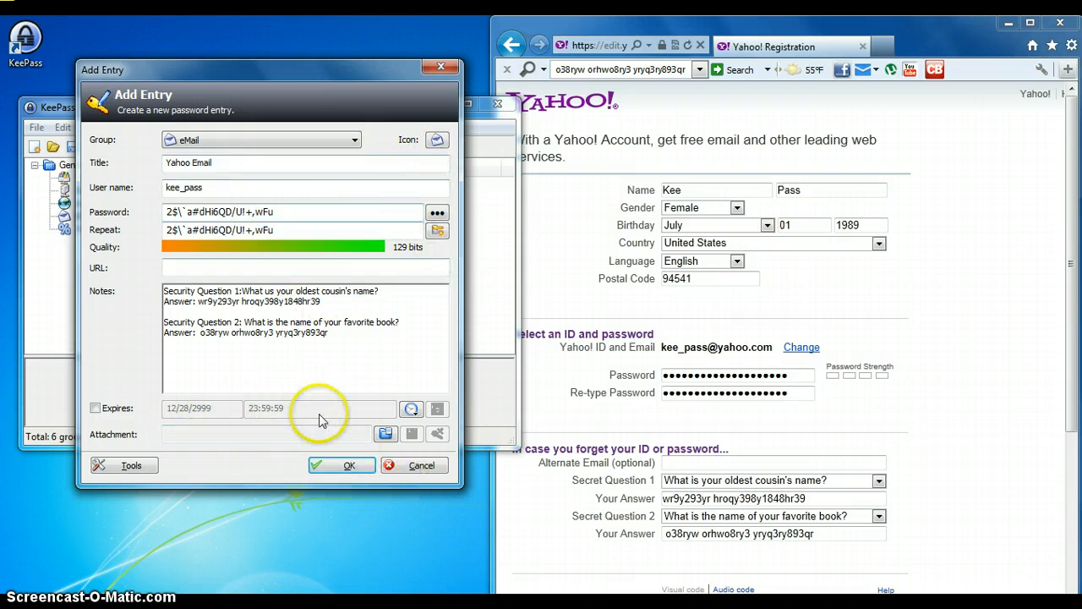
- Save the Yahoo Email entry and submit the Yahoo registration form with the displayed image code
click(335, 470)
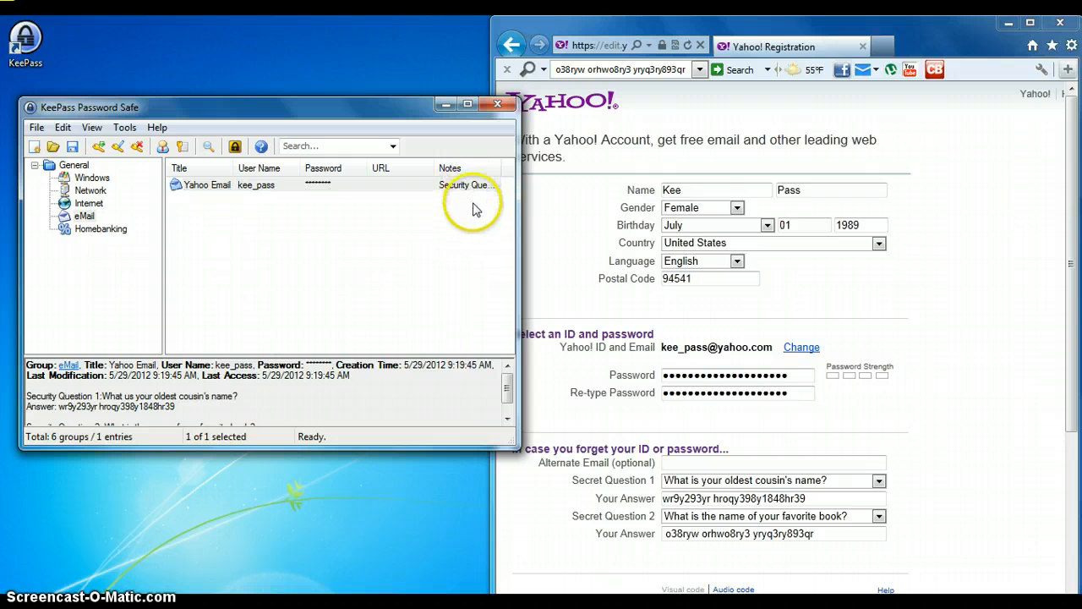
click(950, 449)
scroll(951, 449, down, 5)
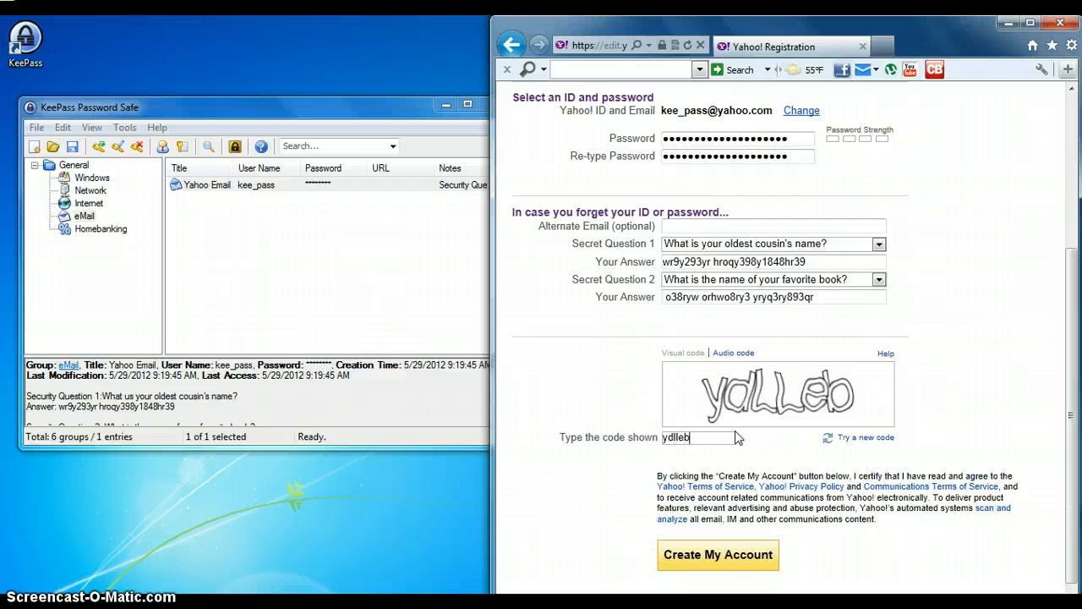
click(746, 563)
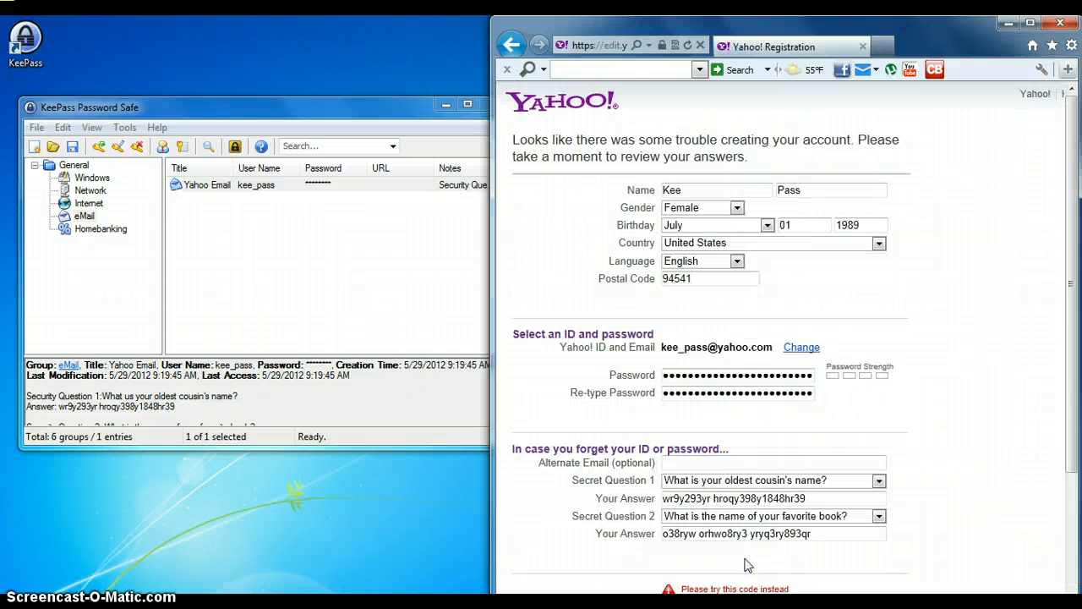
- Enter the new image code in the Yahoo registration form and submit the account creation again
scroll(750, 508, down, 5)
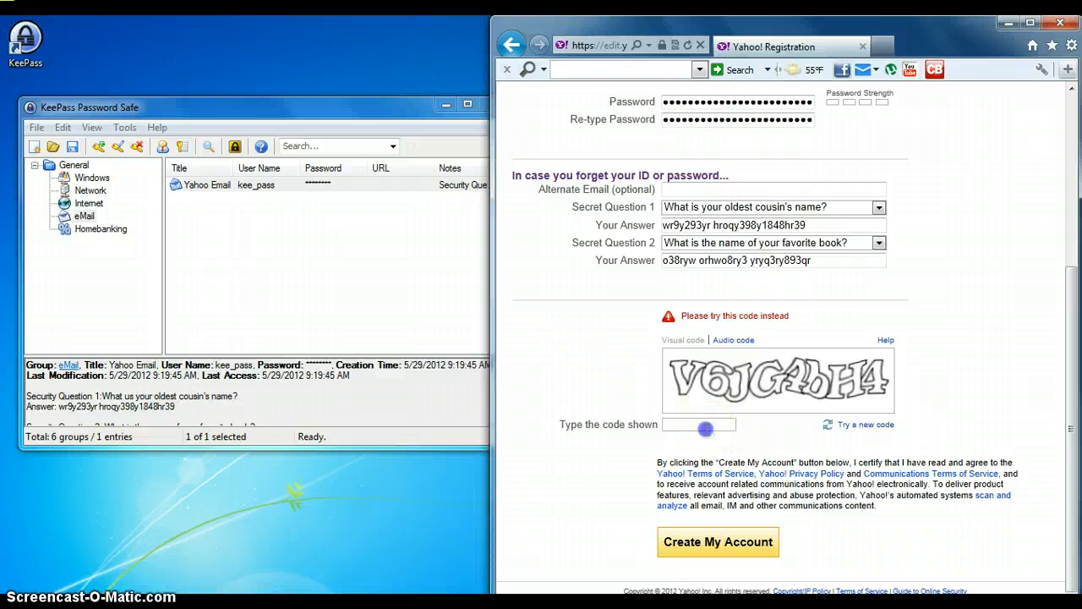
click(705, 429)
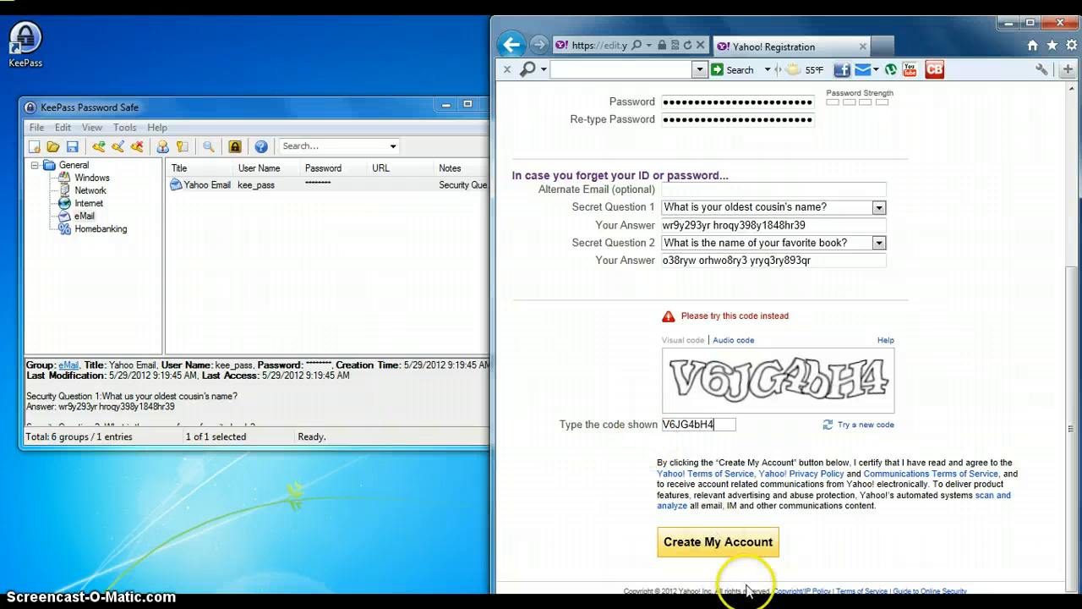
click(749, 546)
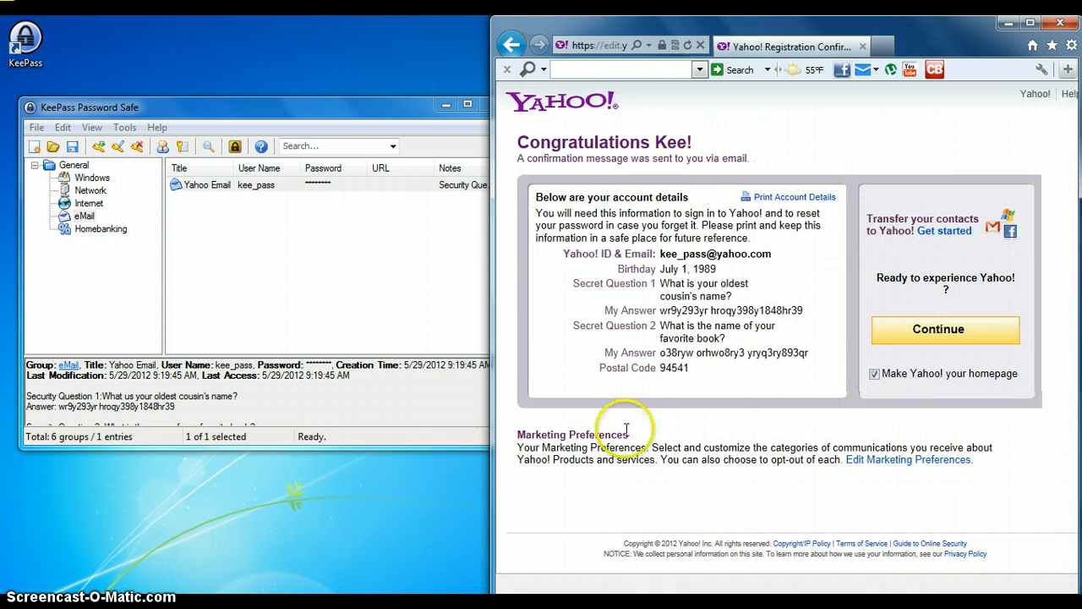
- Continue from the registration confirmation to the Yahoo home page and sign out of the new account
click(945, 347)
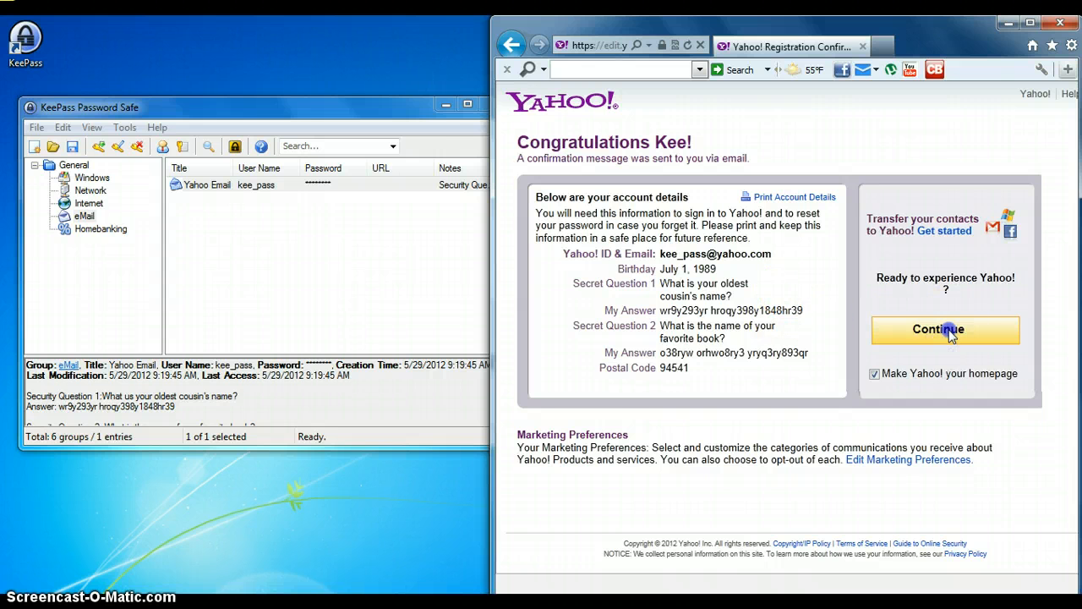
click(902, 385)
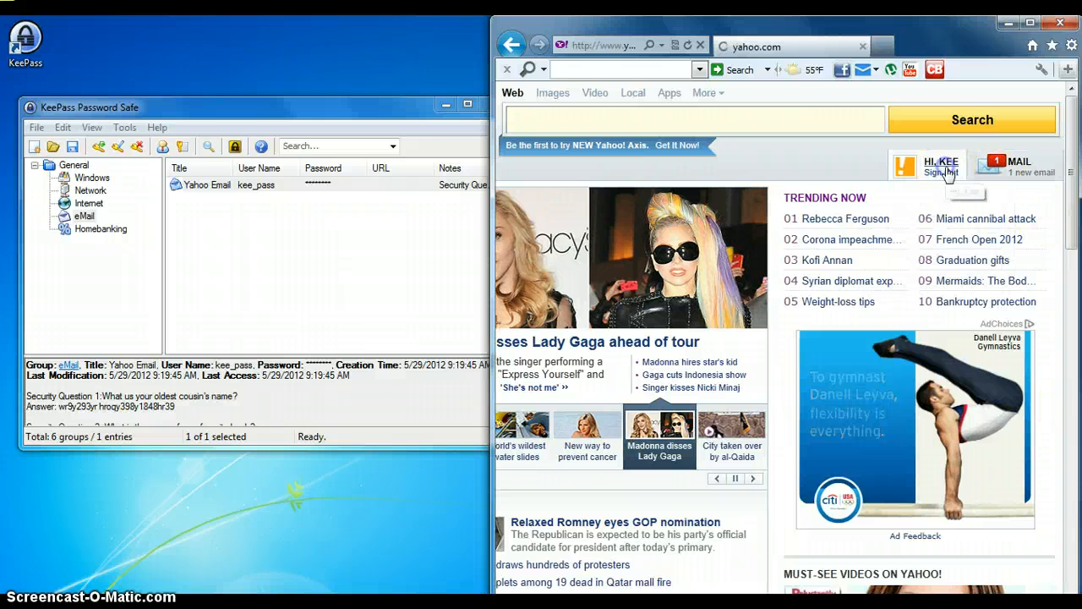
click(946, 174)
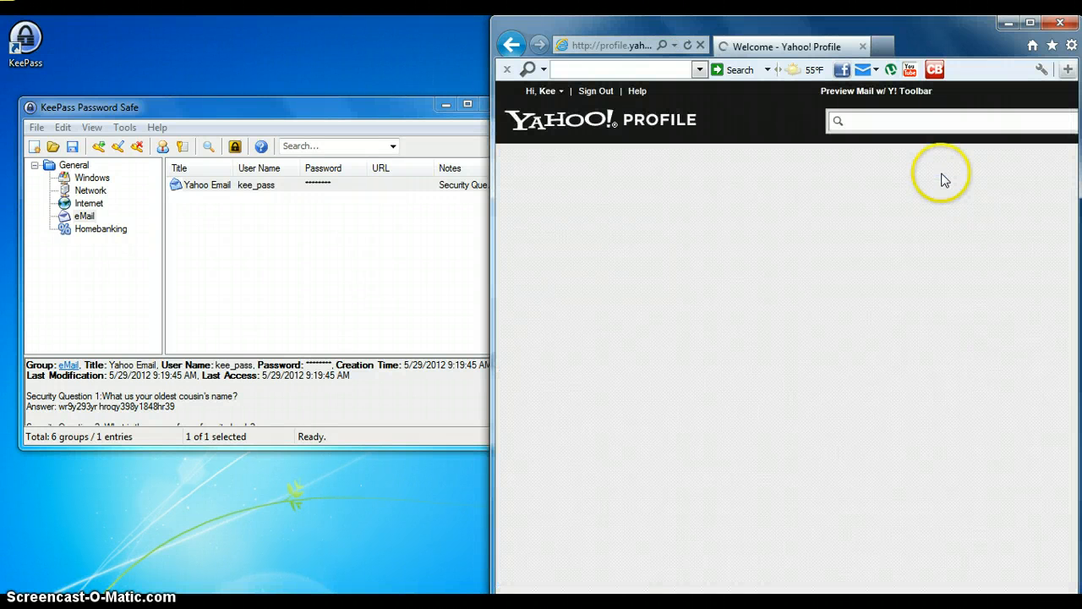
click(605, 90)
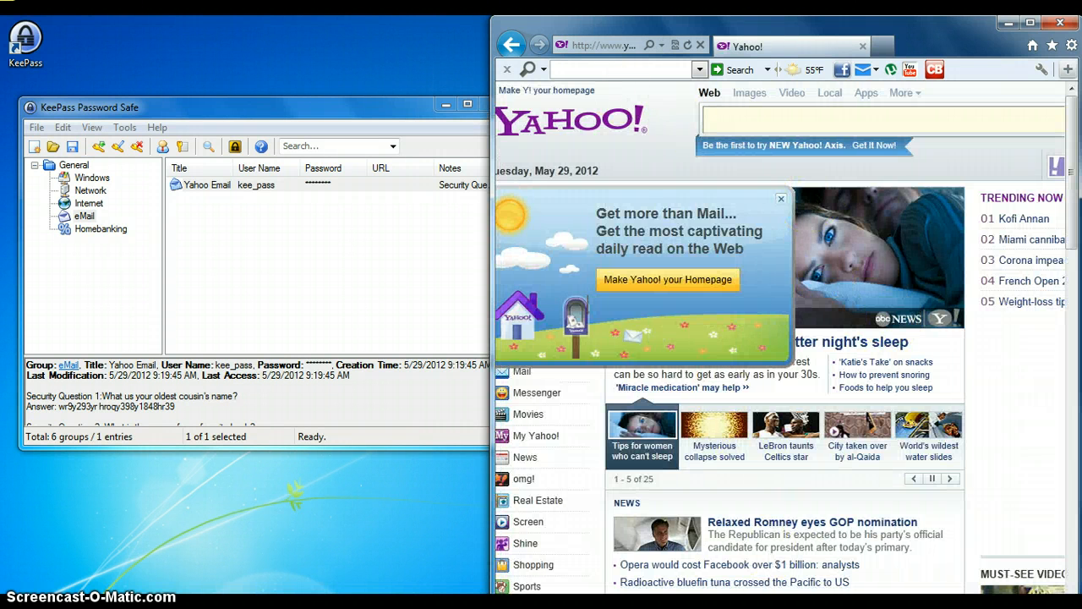
- Open the Yahoo sign-in page from the Yahoo home page
scroll(780, 339, right, 1)
scroll(780, 338, right, 2)
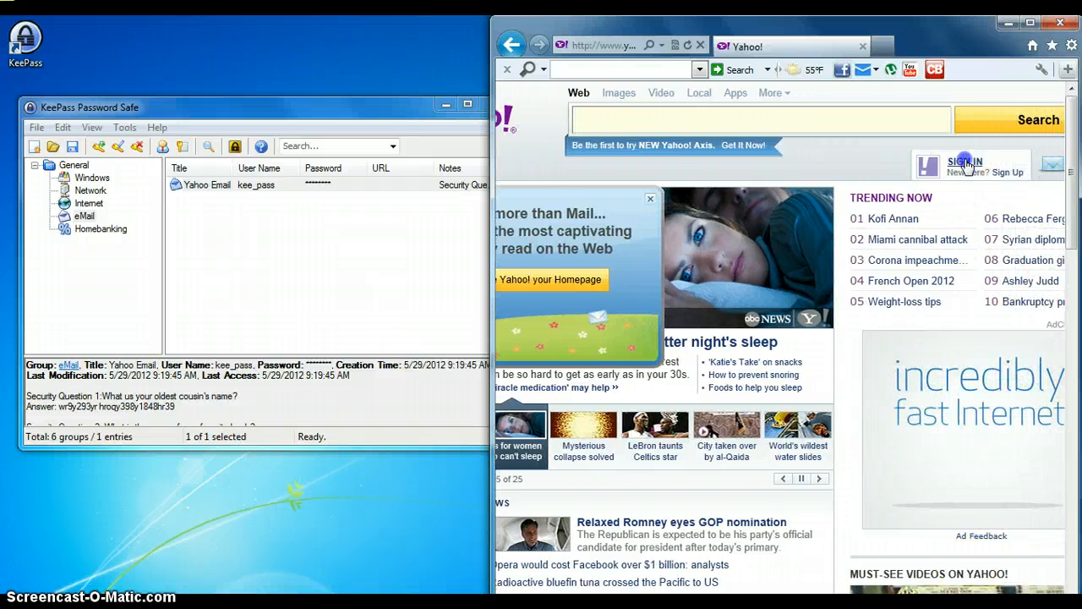
click(965, 162)
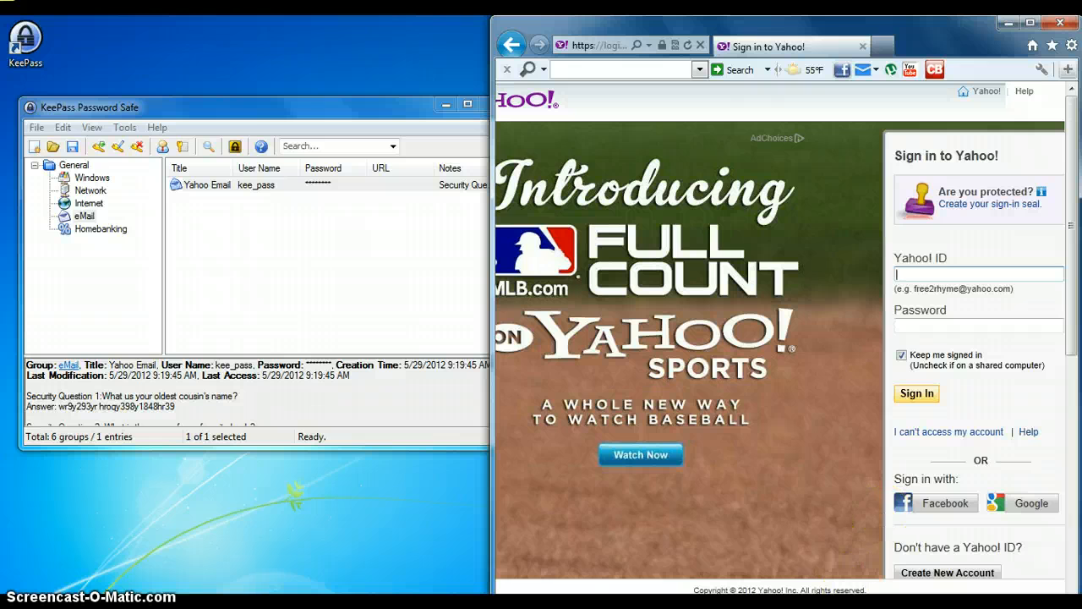
scroll(780, 338, right, 2)
- Copy the user name of the Yahoo Email entry in KeePass and paste it into the Yahoo ID field
click(236, 108)
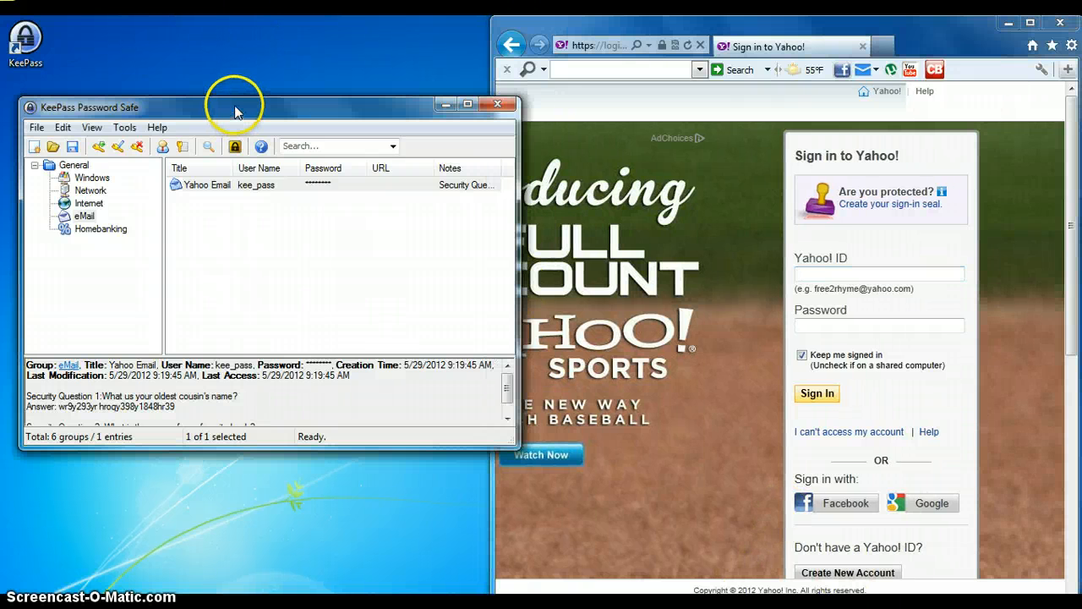
click(165, 149)
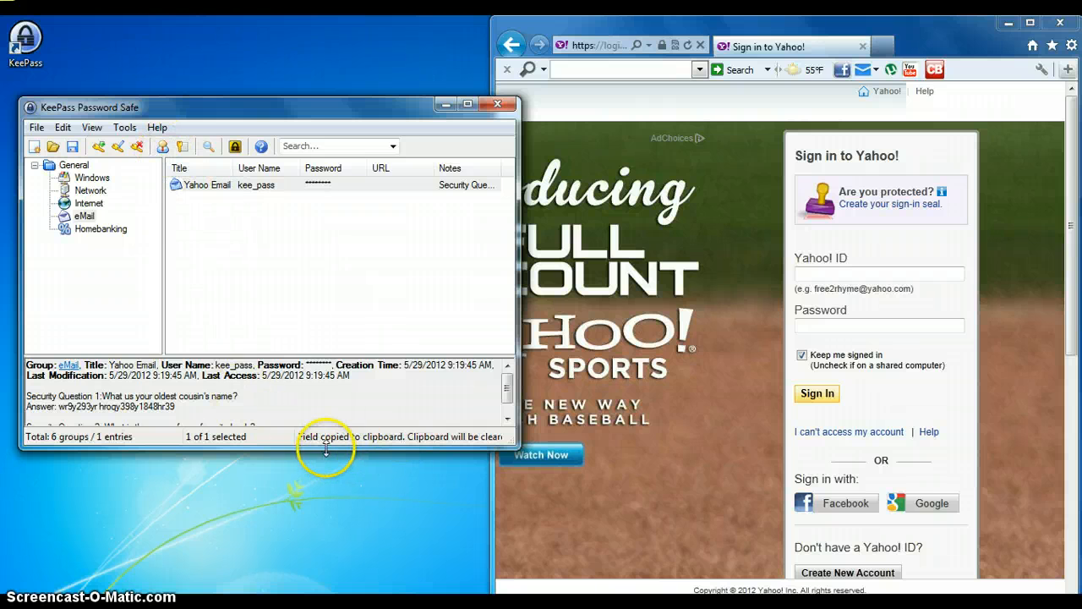
drag(518, 412, 608, 412)
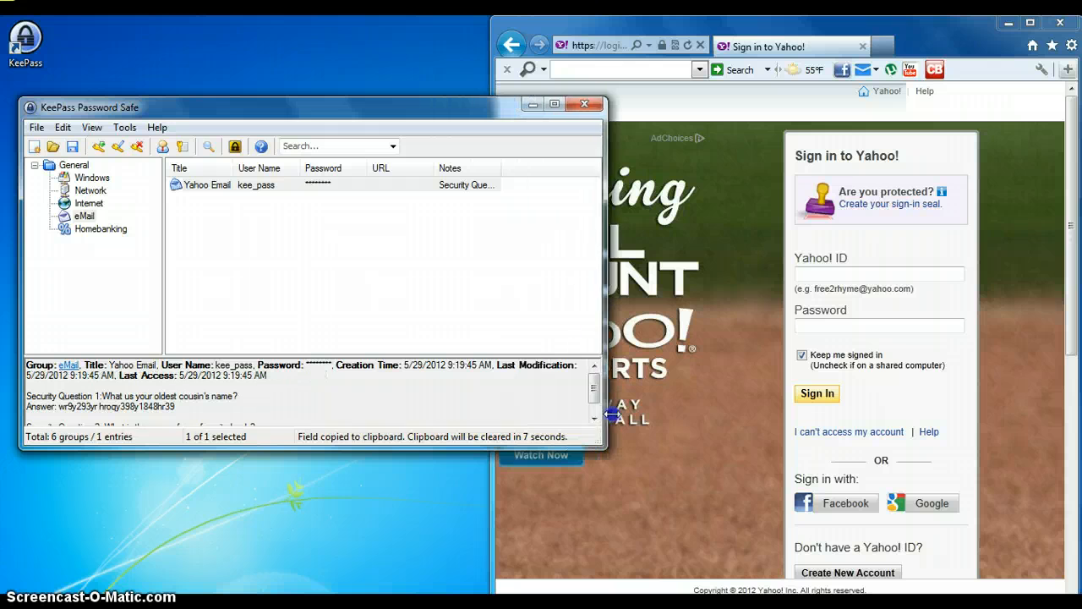
click(856, 274)
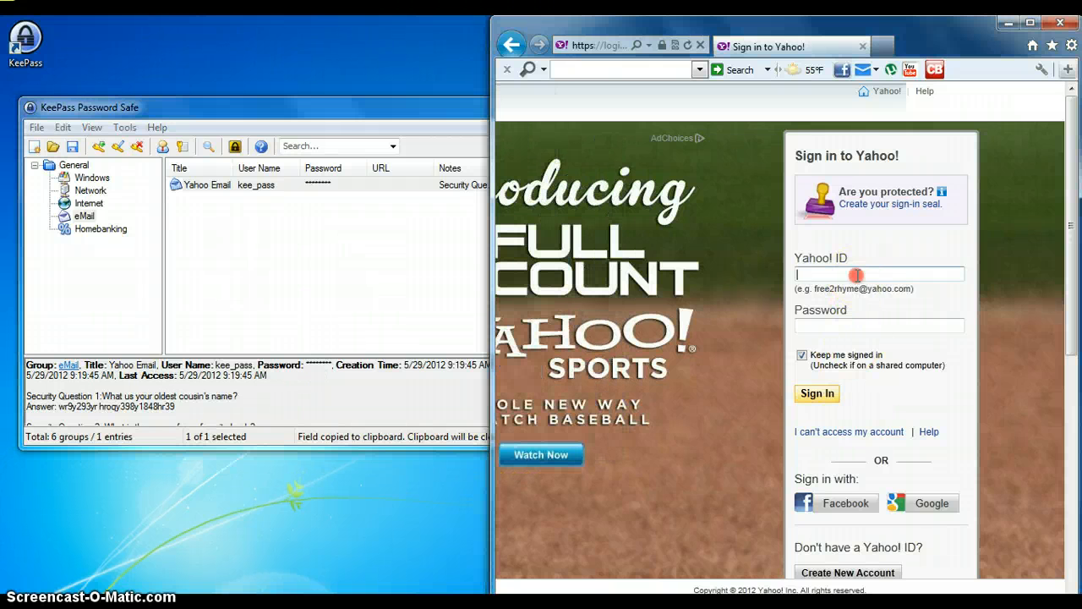
right_click(857, 274)
click(895, 344)
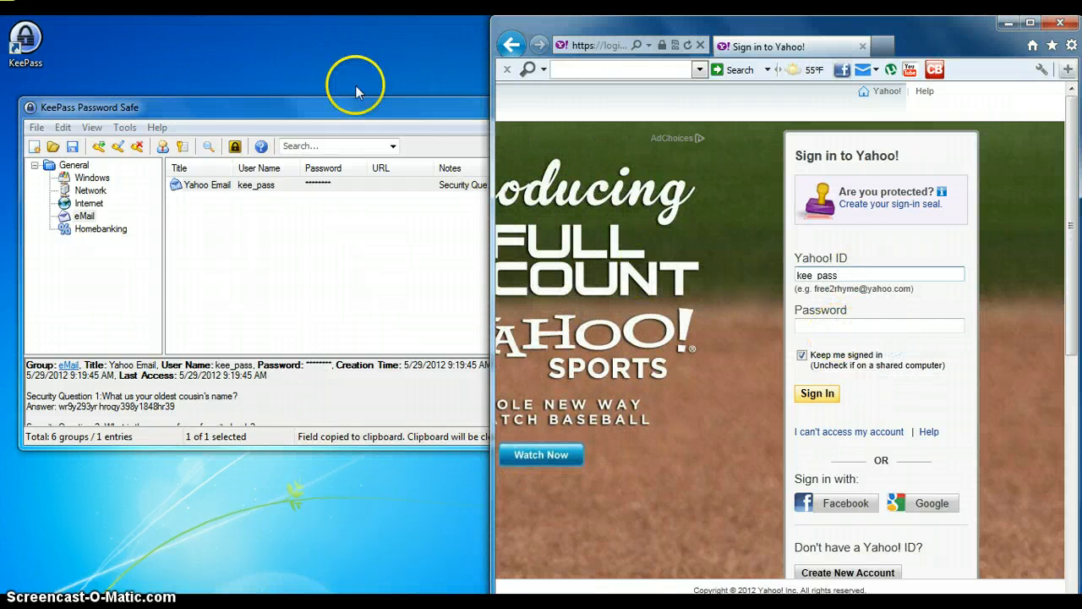
- Copy the password of the Yahoo Email entry in KeePass, paste it into the Yahoo Password field and sign in
click(182, 147)
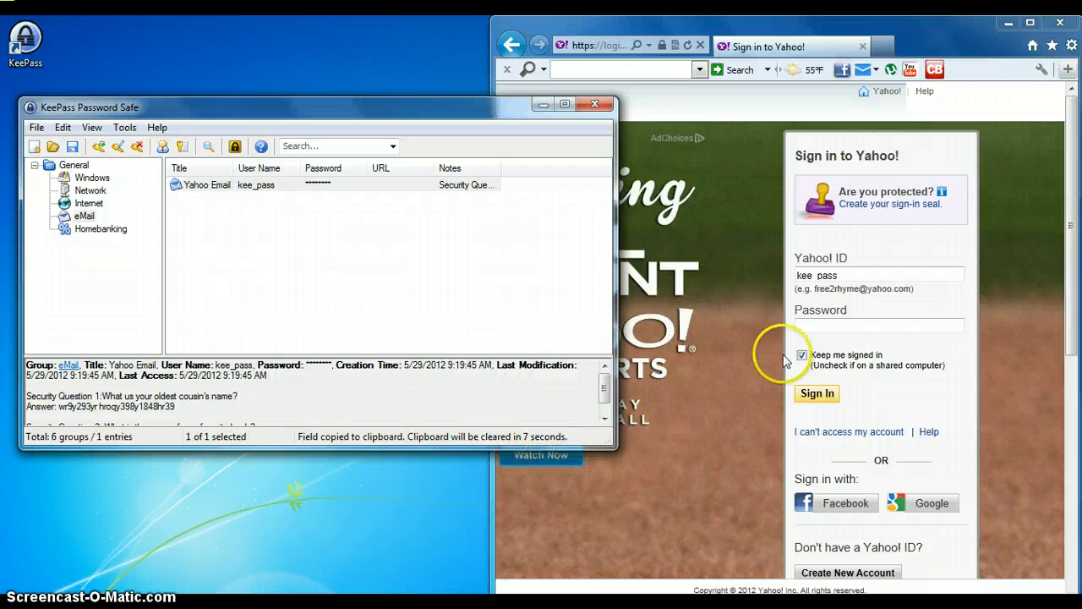
click(827, 327)
right_click(827, 328)
click(856, 399)
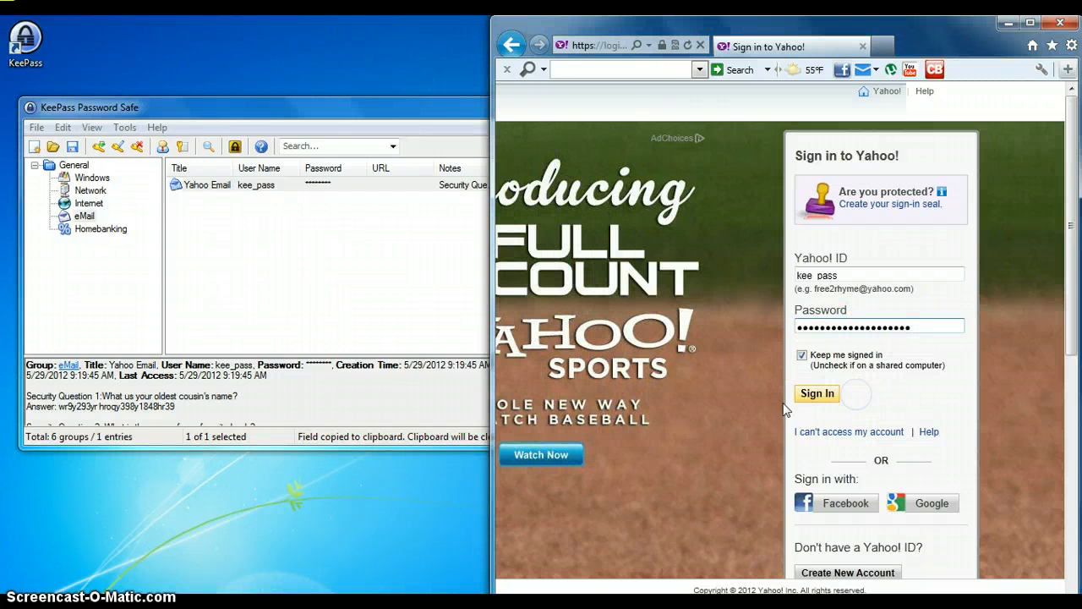
scroll(700, 408, down, 2)
scroll(720, 394, up, 2)
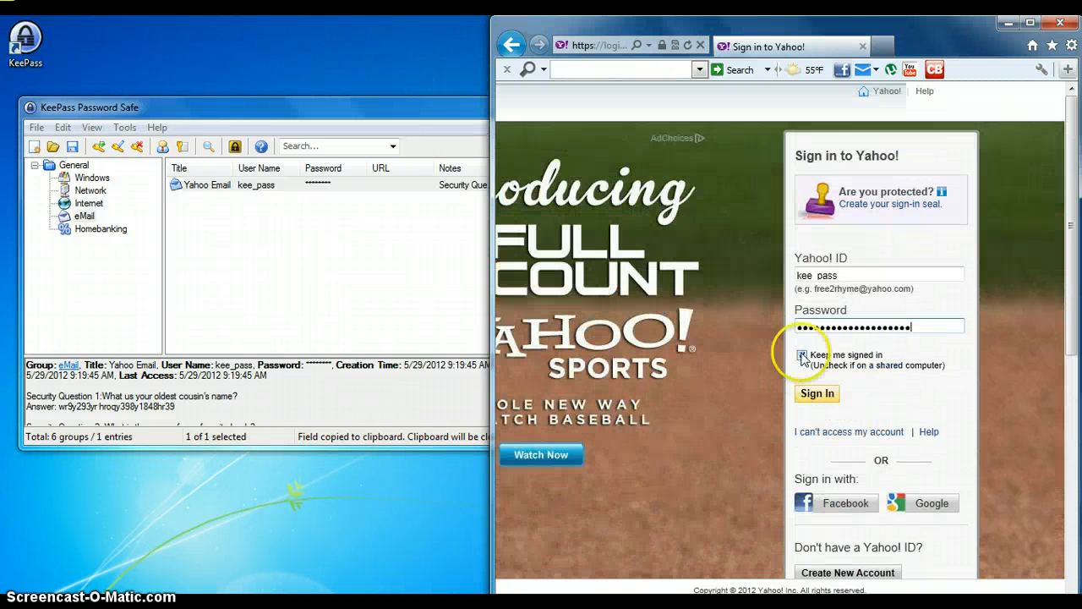
click(826, 399)
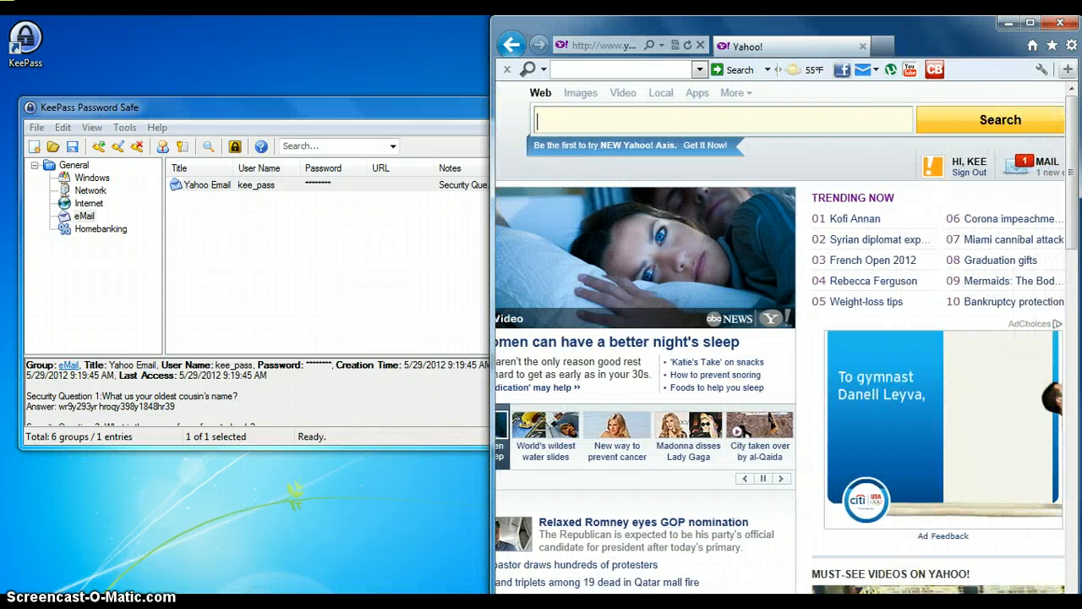
- Sign out of Yahoo and sign back in from its sign-in page using Perform Auto-Type on the Yahoo Email entry in KeePass
click(969, 173)
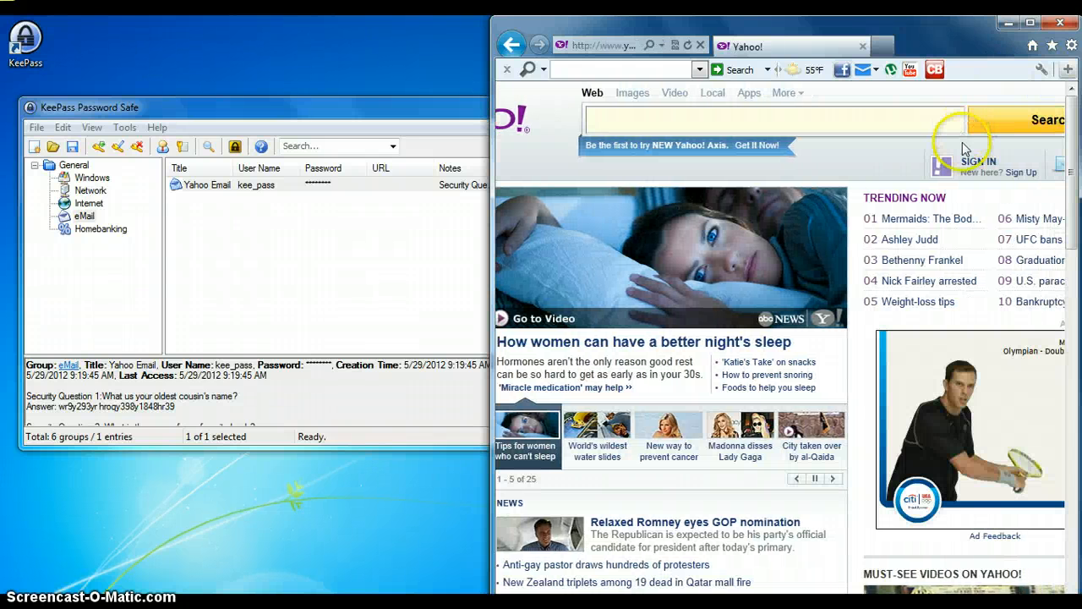
click(229, 193)
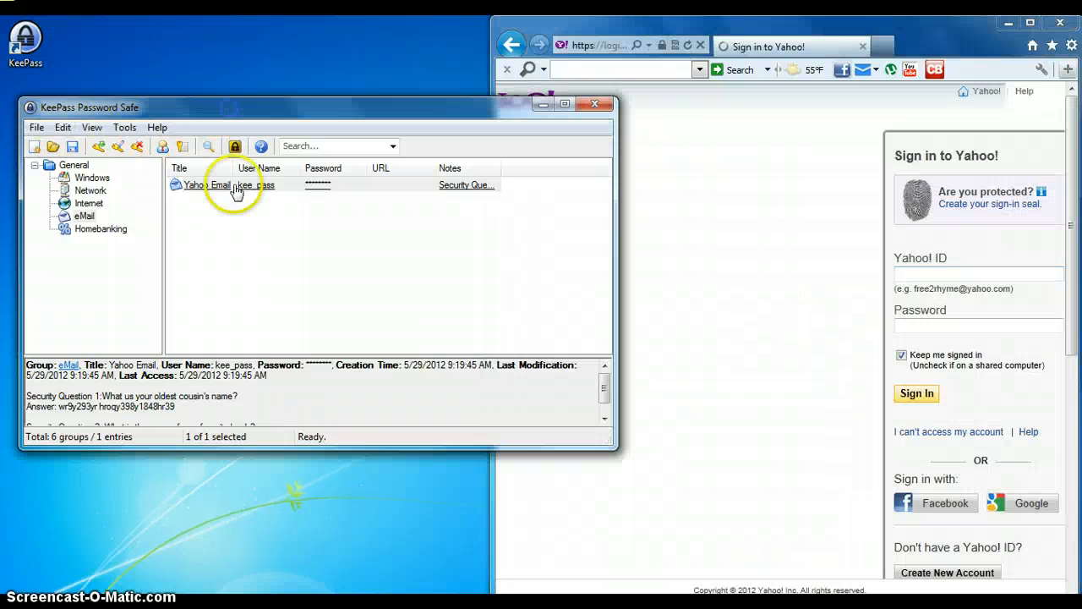
right_click(233, 193)
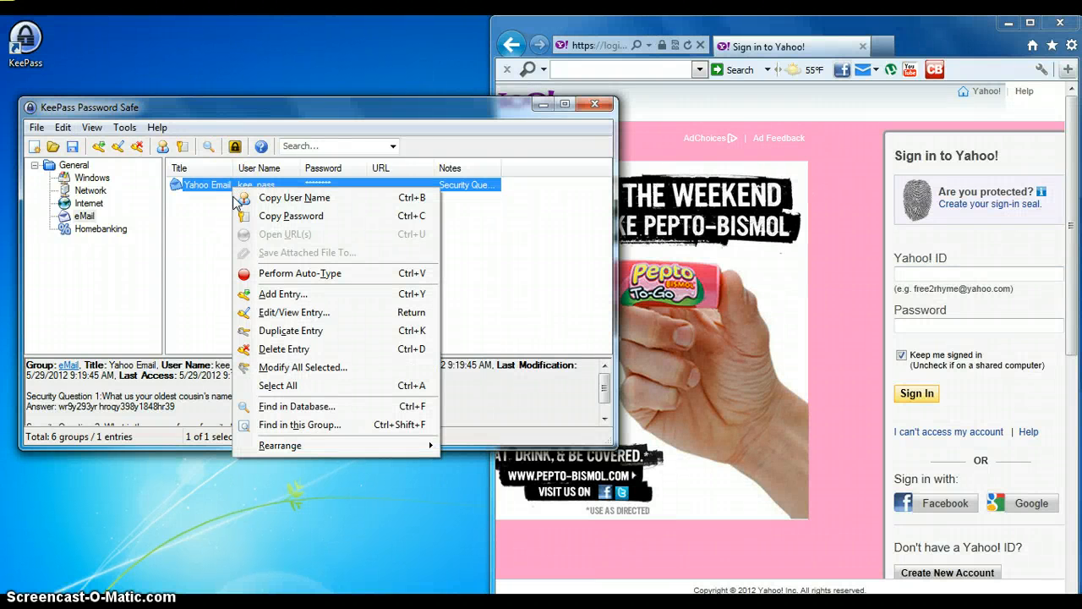
click(295, 275)
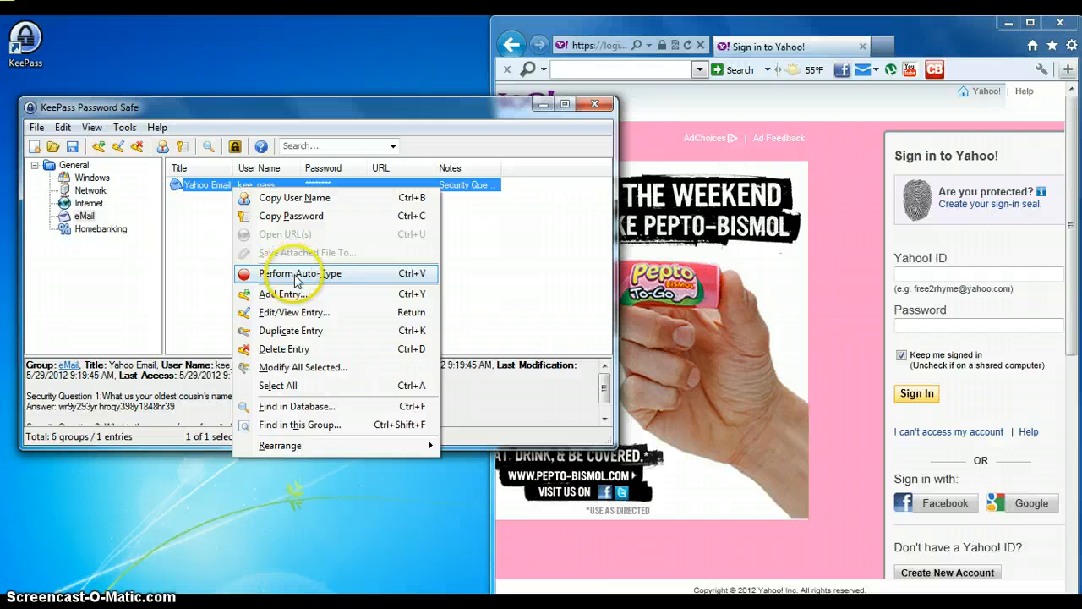
click(298, 274)
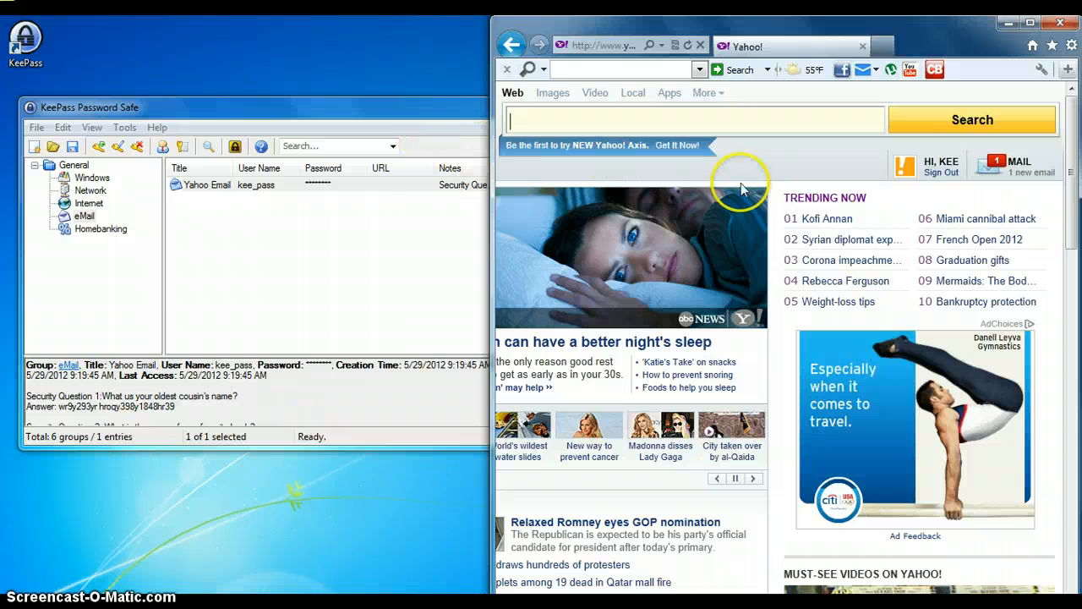
- Sign out of Yahoo and close the browser, leaving the KeePass window near the middle of the desktop
click(954, 174)
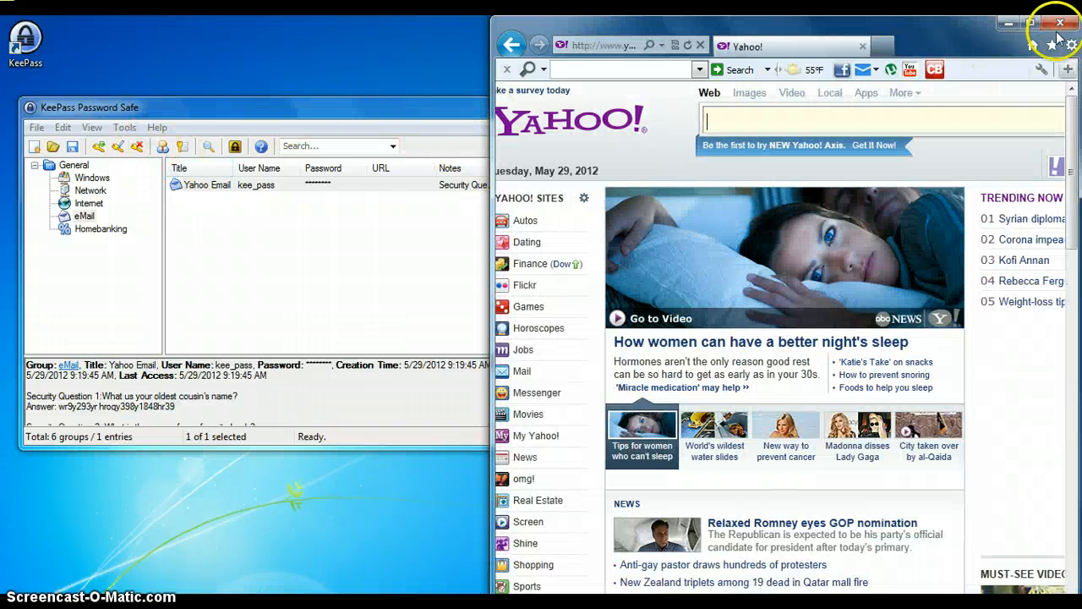
click(1063, 26)
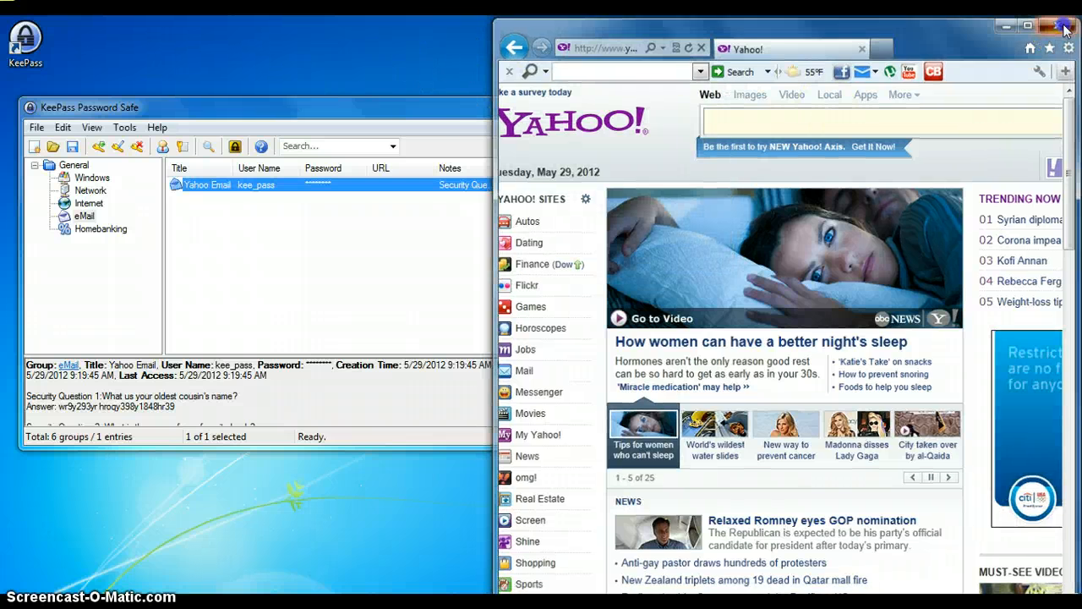
drag(446, 111, 647, 123)
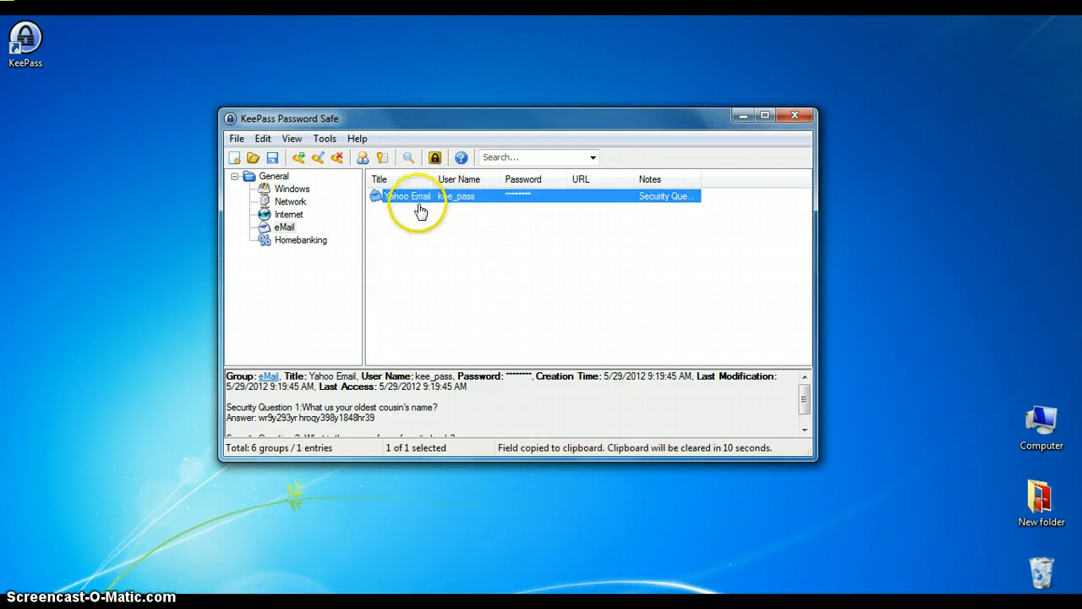
click(263, 139)
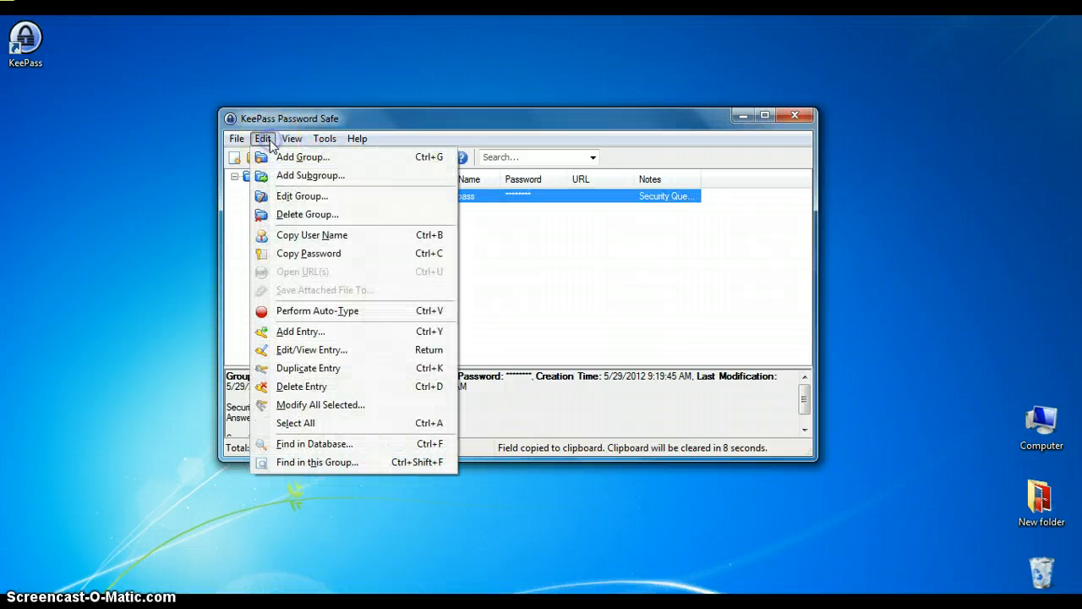
mouse_move(292, 139)
right_click(579, 203)
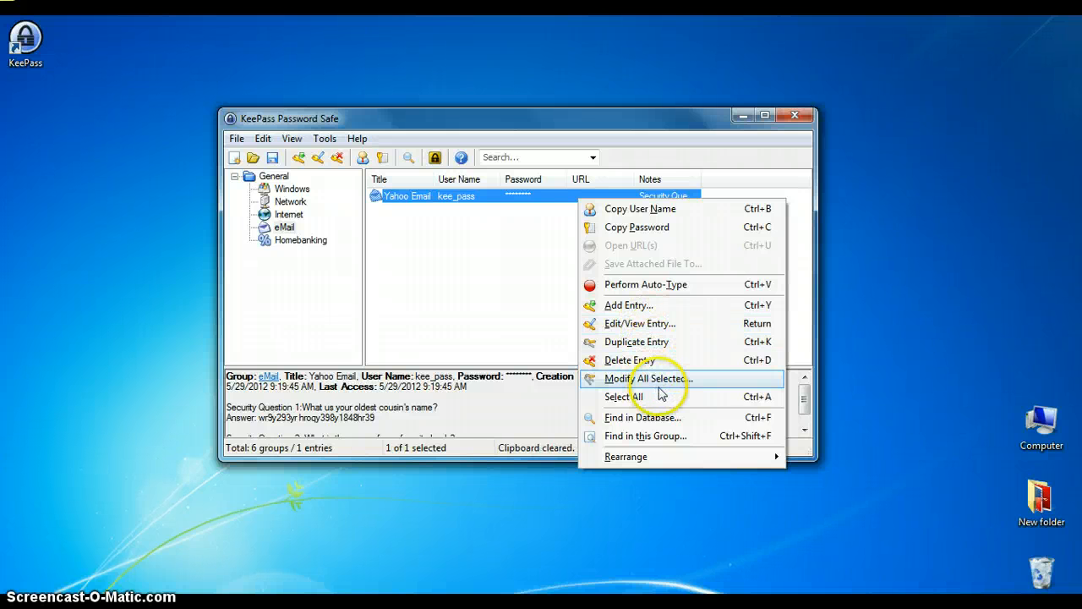
click(571, 109)
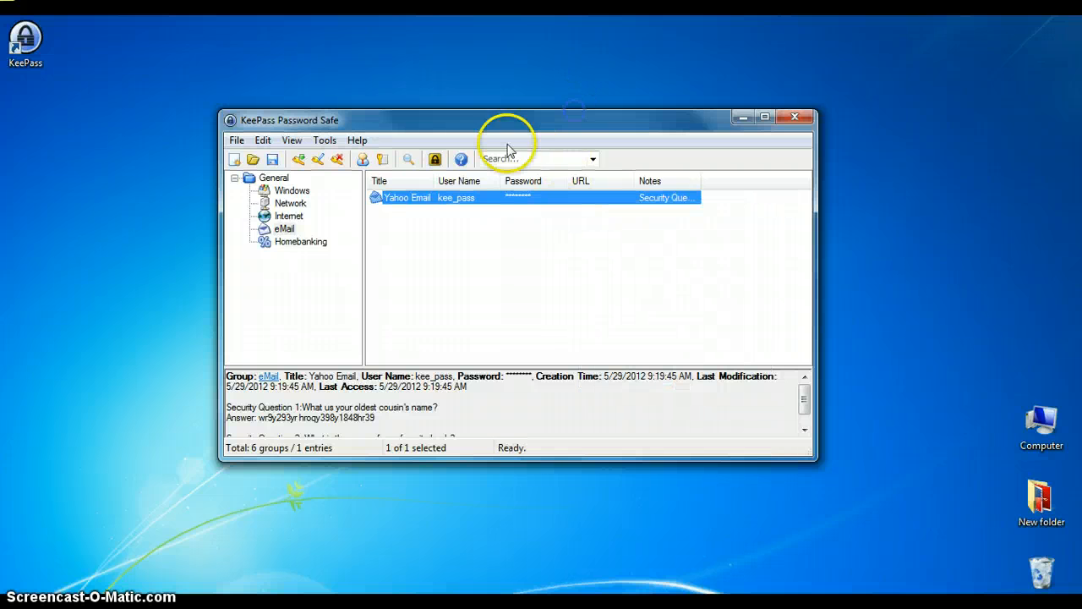
- Start a Homebanking entry titled Wellsfargo Account with user name Username and fill its password with a generated 20-character random one
click(319, 245)
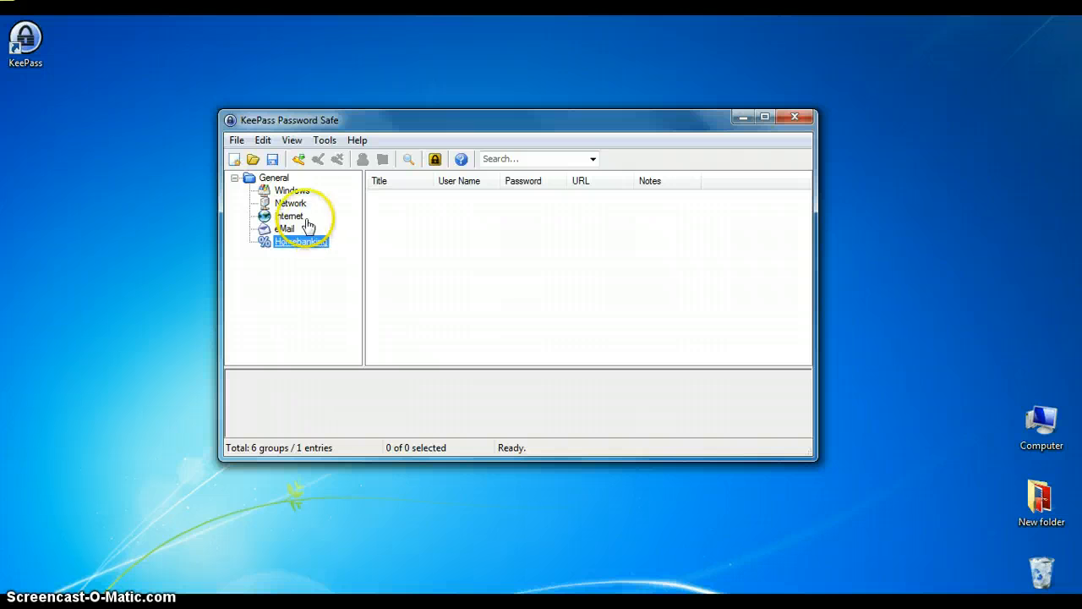
click(298, 161)
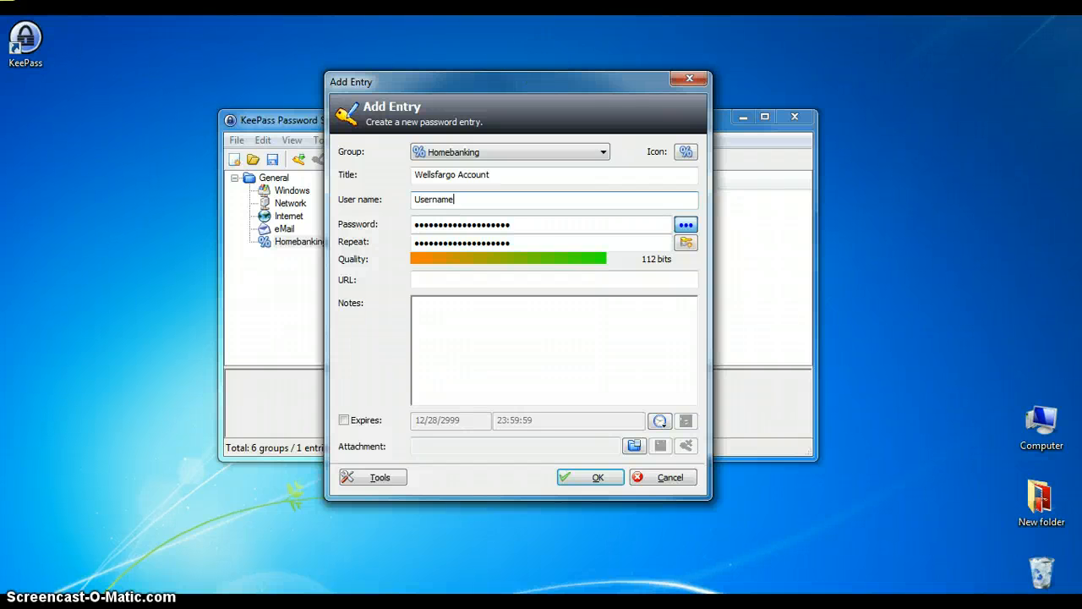
click(685, 244)
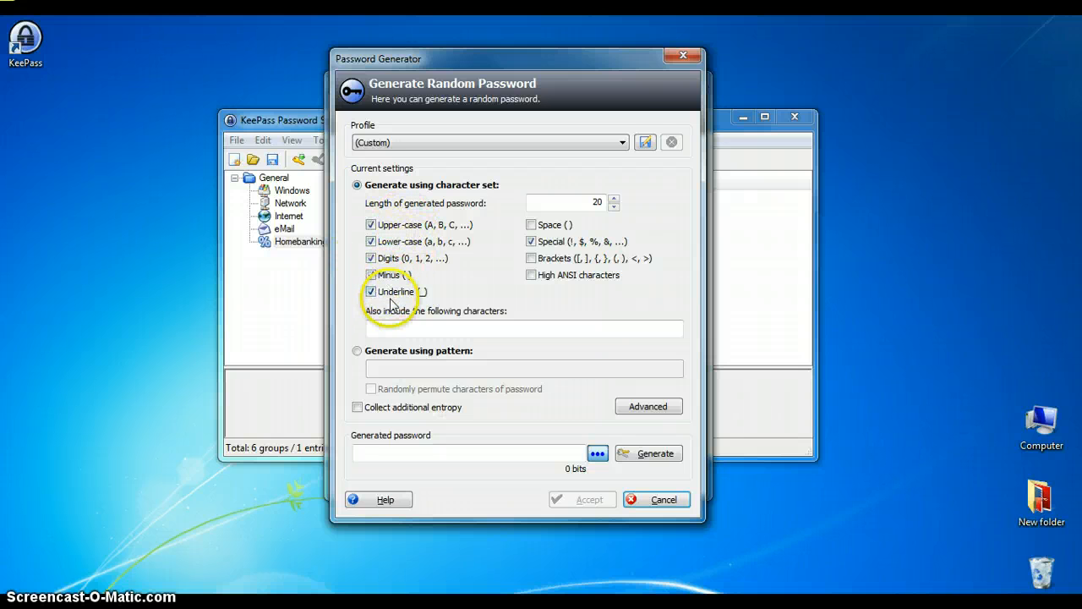
click(636, 455)
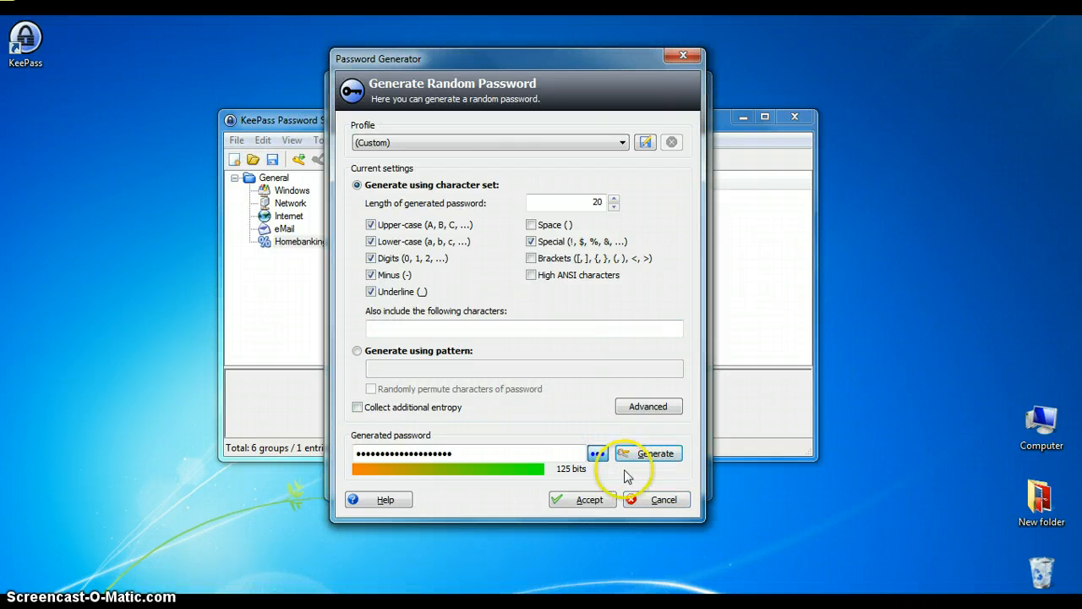
click(589, 500)
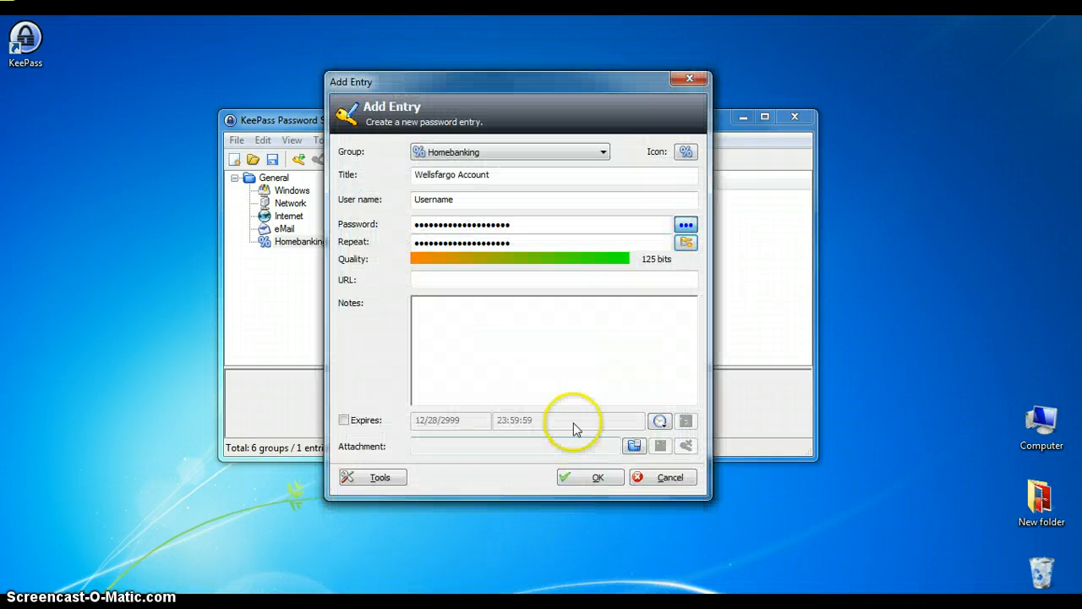
click(482, 280)
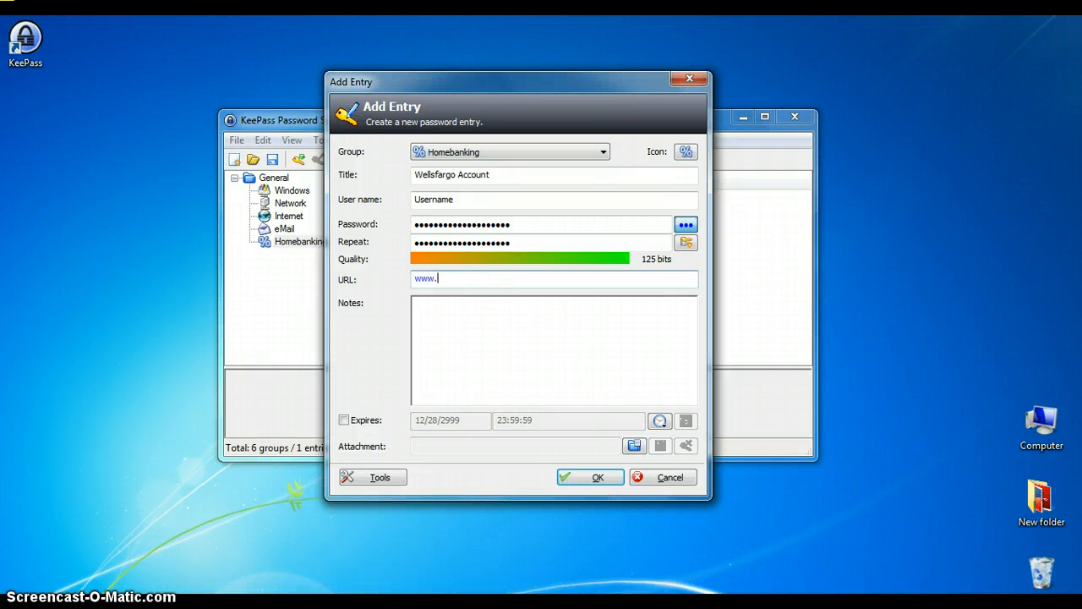
text(sfargo.com)
click(603, 336)
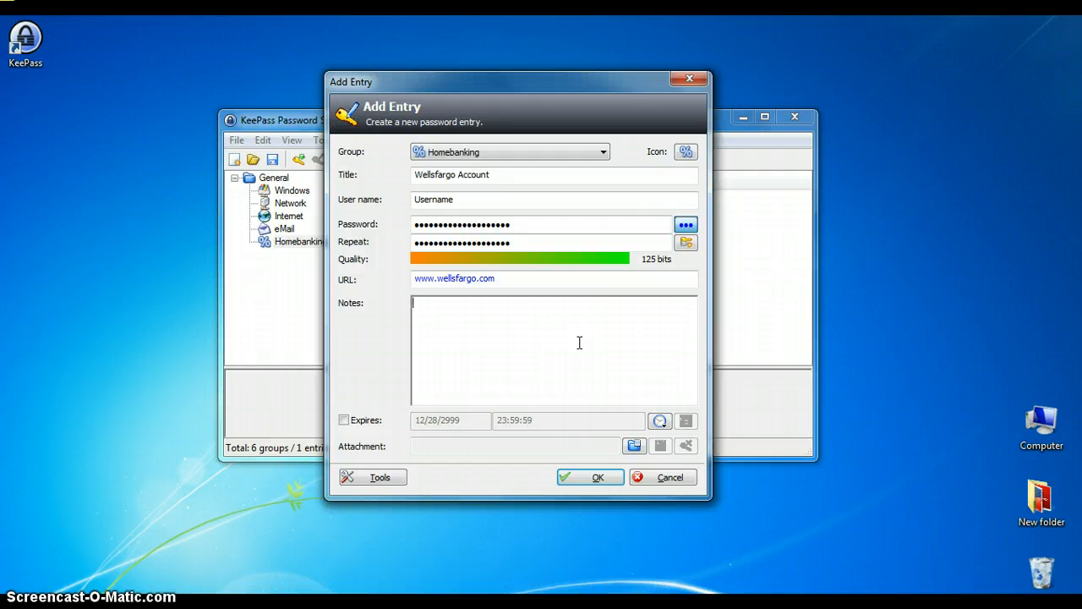
text(Personal Bank Account)
- Make the Wellsfargo Account entry expire on 12/28/2012 and save the entry
click(345, 420)
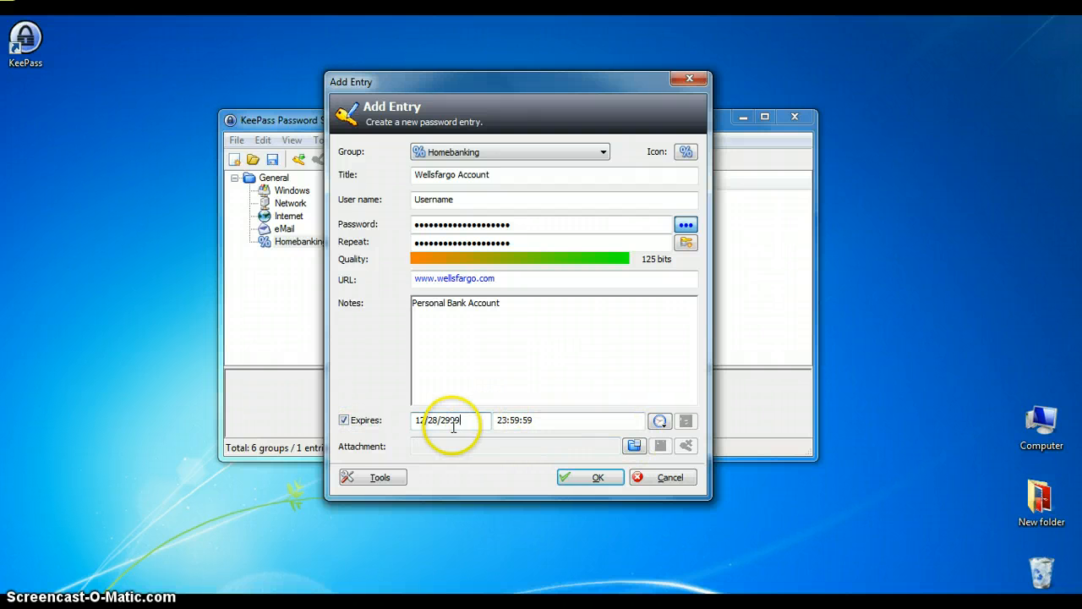
key(BackSpace)
key(BackSpace)
key(BackSpace)
text(012)
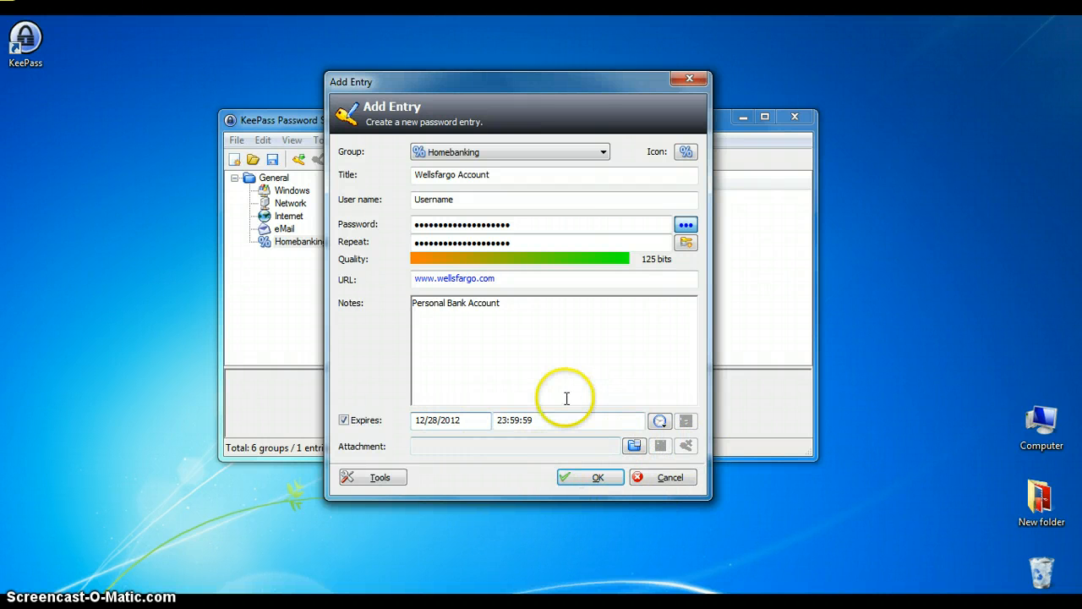
click(589, 477)
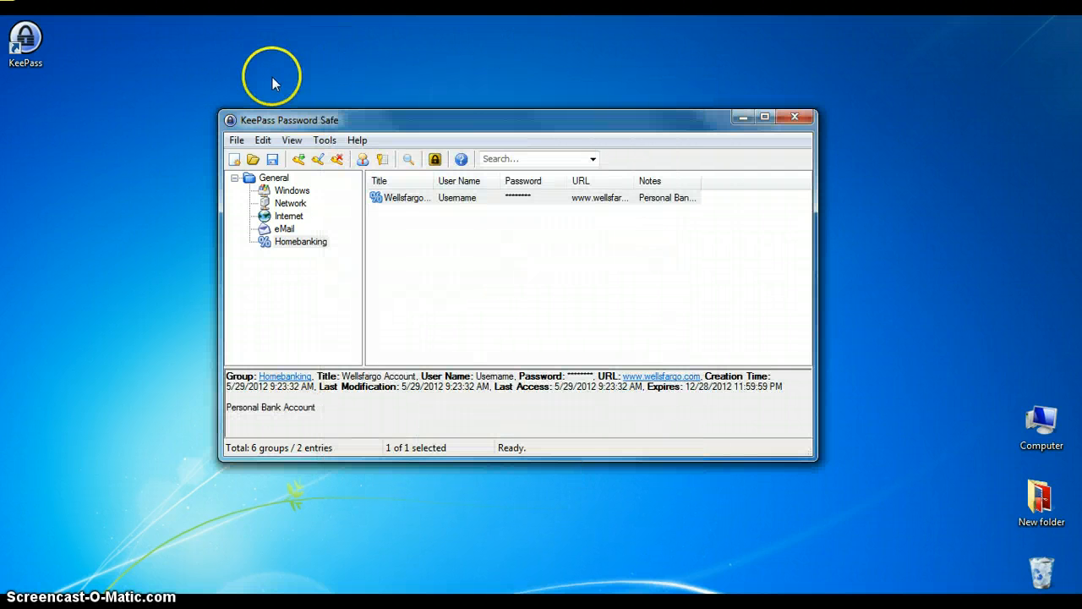
- Check the entries in the eMail and Homebanking groups and add a new password group named Youtube
click(285, 230)
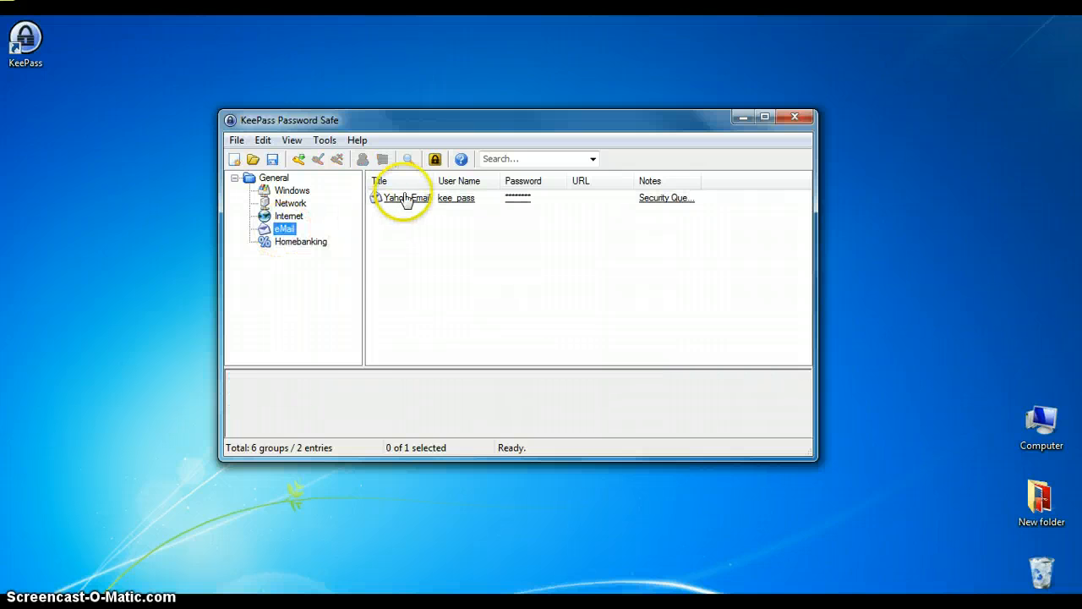
click(318, 244)
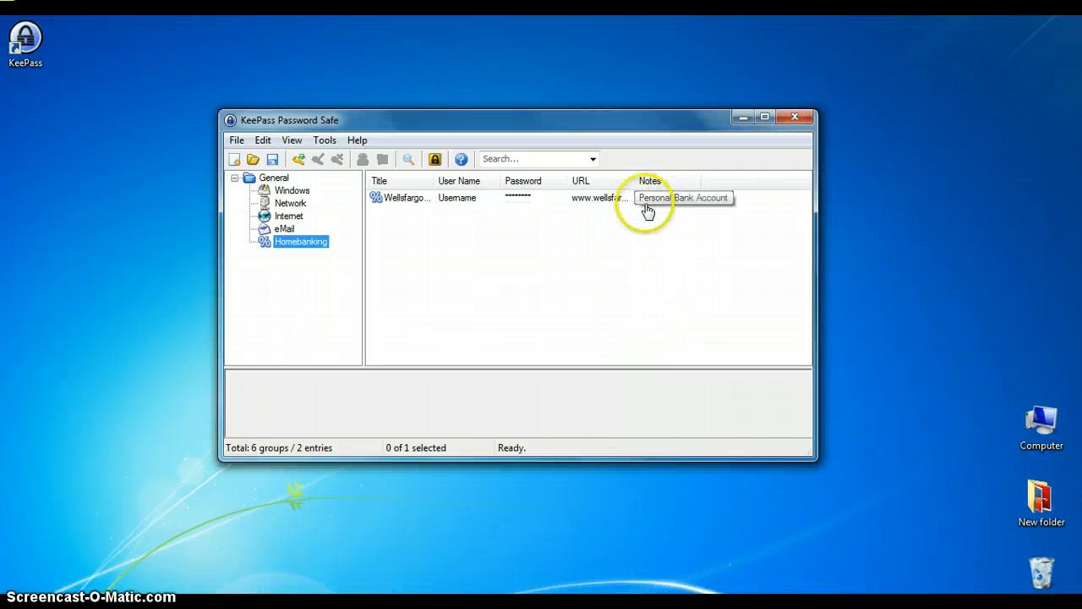
click(274, 180)
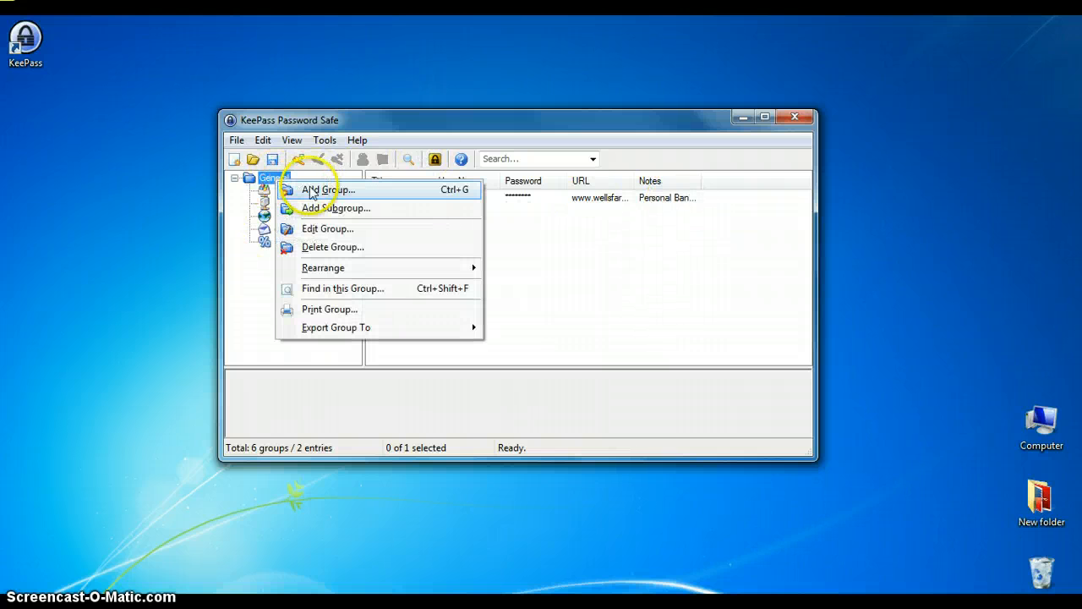
click(316, 185)
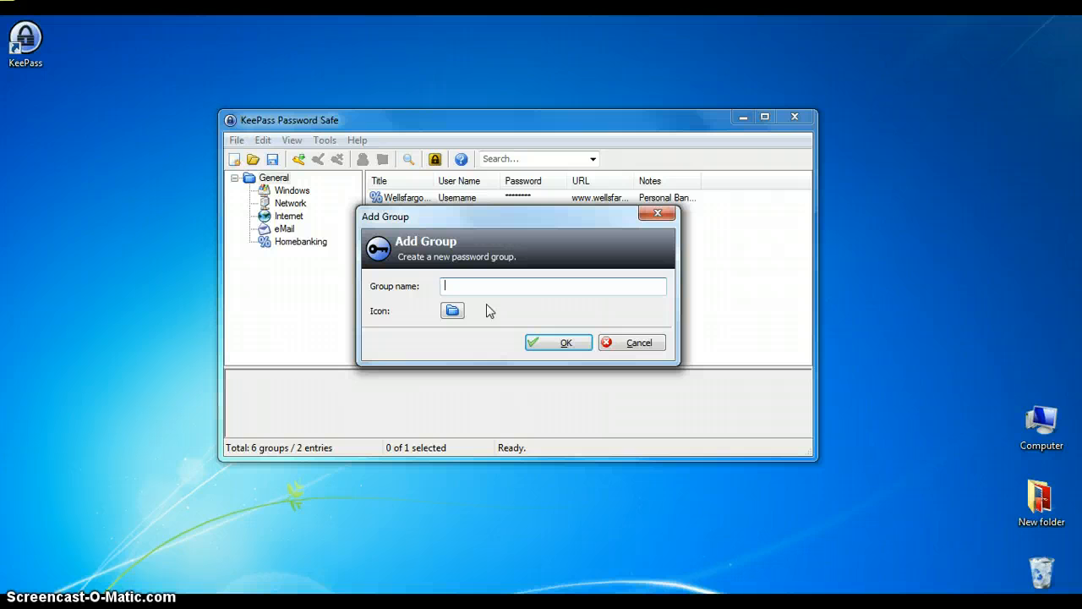
text(Youtube)
click(541, 342)
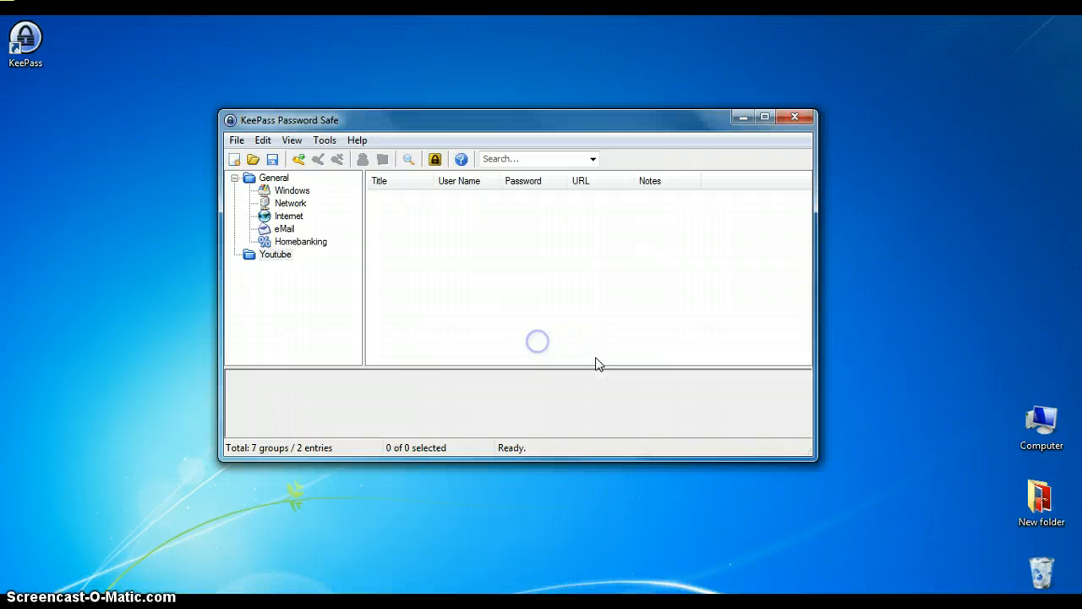
- Start a new entry in the Youtube group titled Youtube Account with the user name Username
click(272, 256)
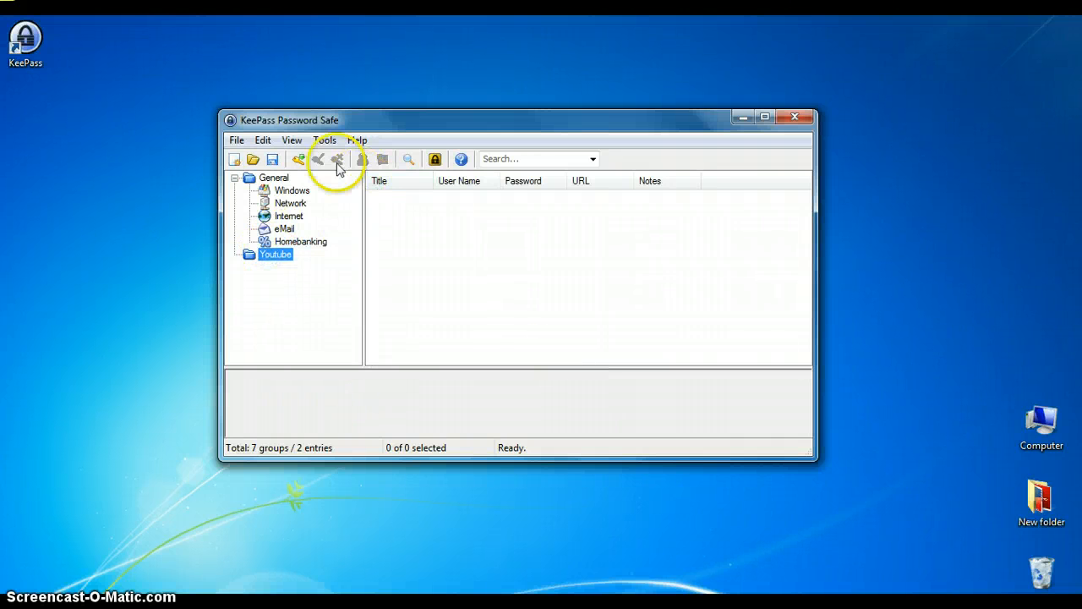
click(298, 159)
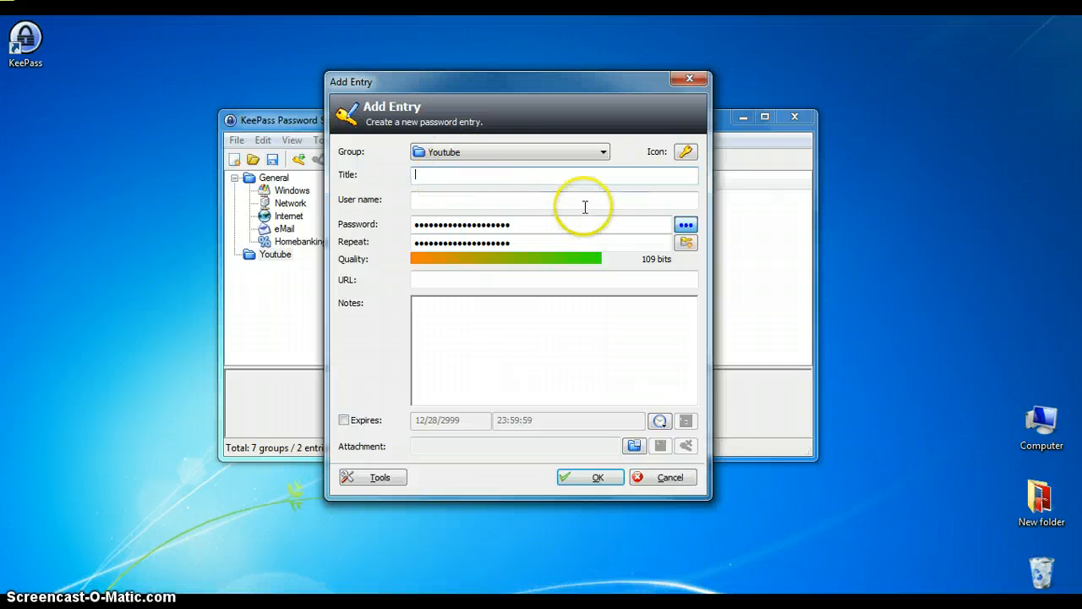
text(Yo)
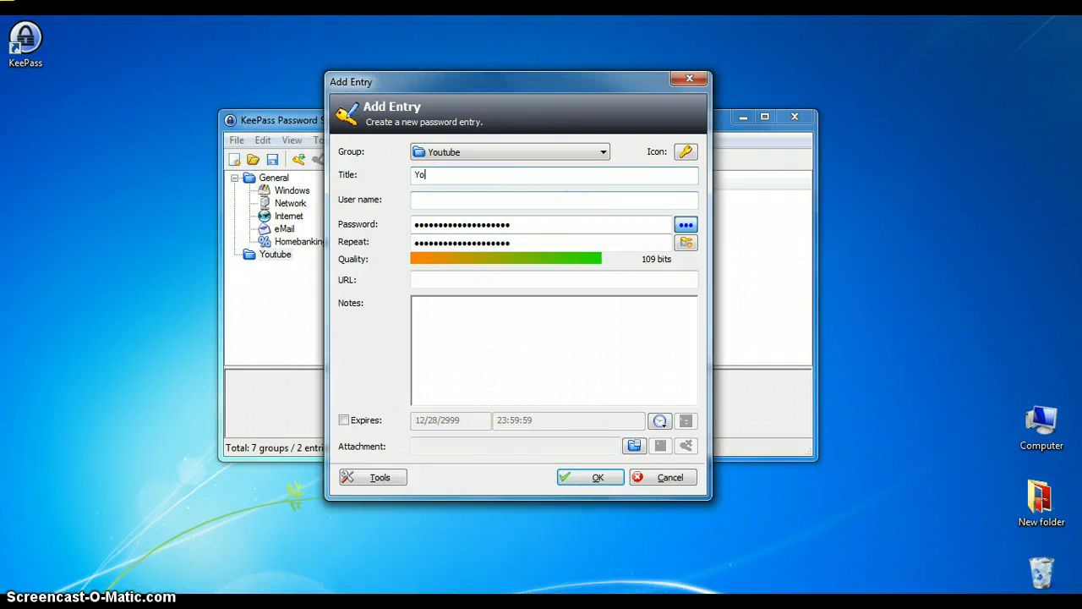
text(utube Accountq)
key(BackSpace)
key(Tab)
text(User)
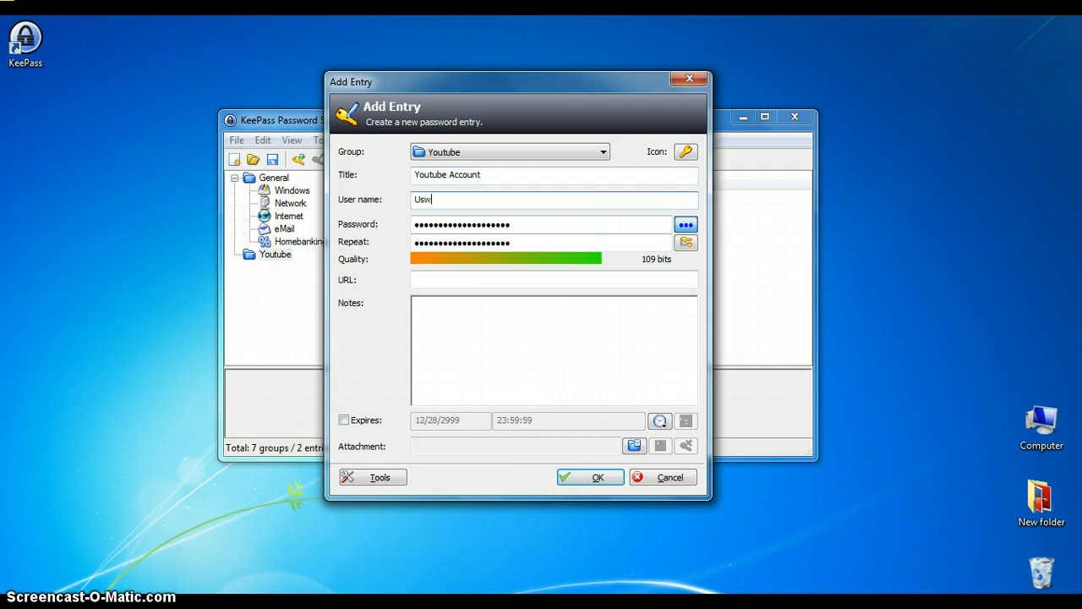
text(name)
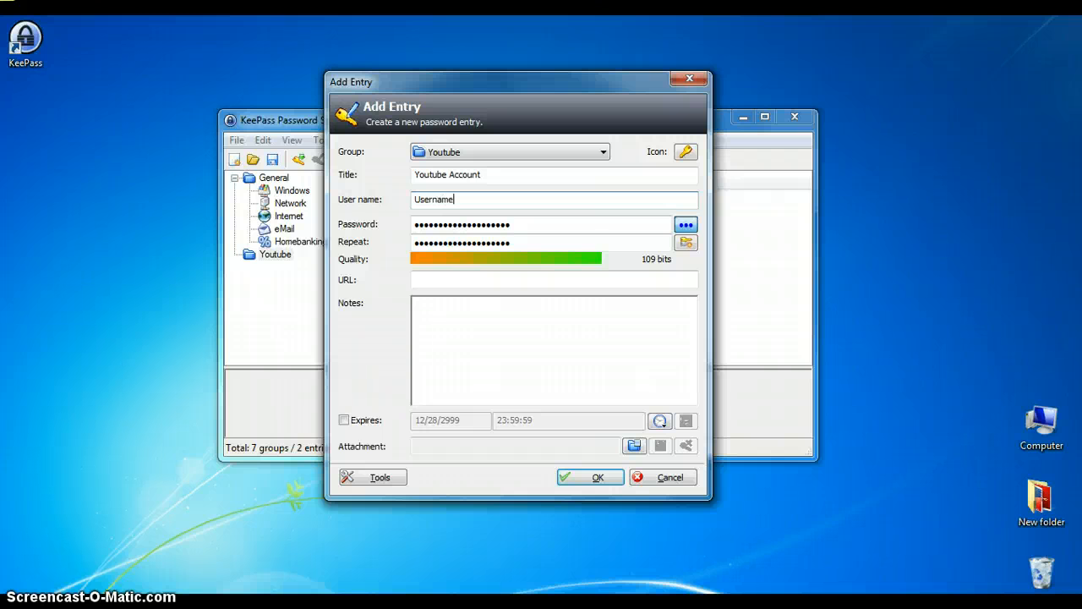
- Generate a random 20-character password for the Youtube Account entry and accept it
click(686, 244)
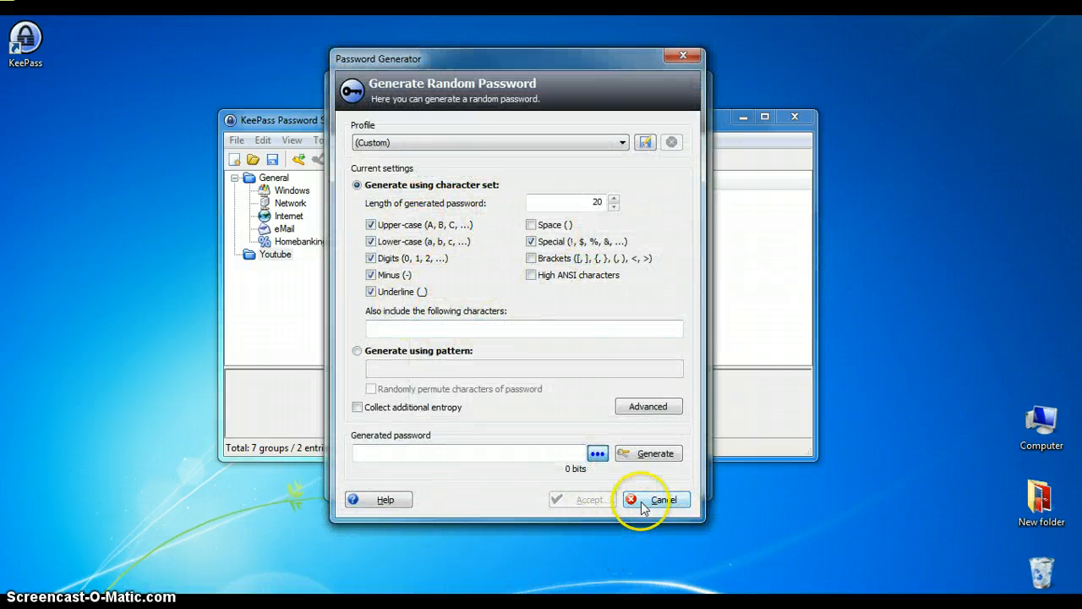
click(662, 461)
click(585, 500)
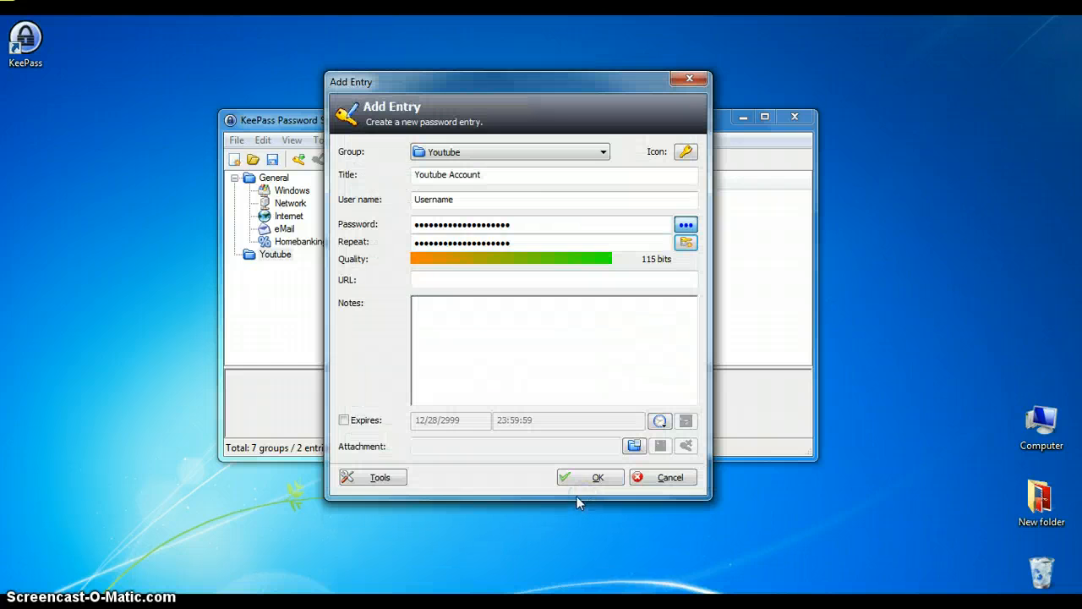
- Set the Youtube Account entry's URL to youtube.com and its notes to "Personal Youtube Channel", and save the entry
click(459, 280)
text(yo)
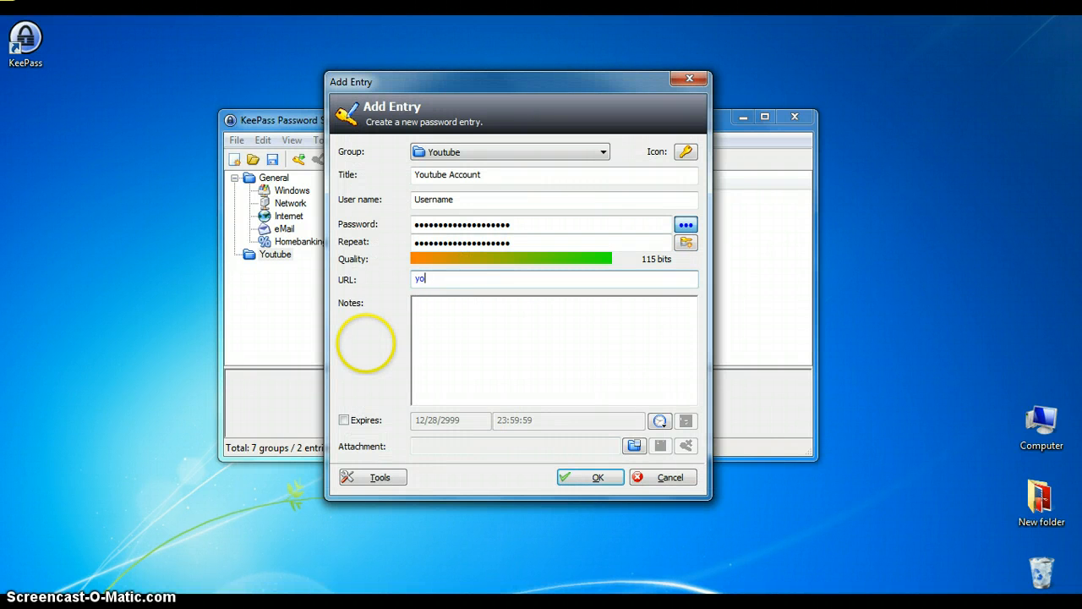
text(utube.com)
key(Tab)
text(Per)
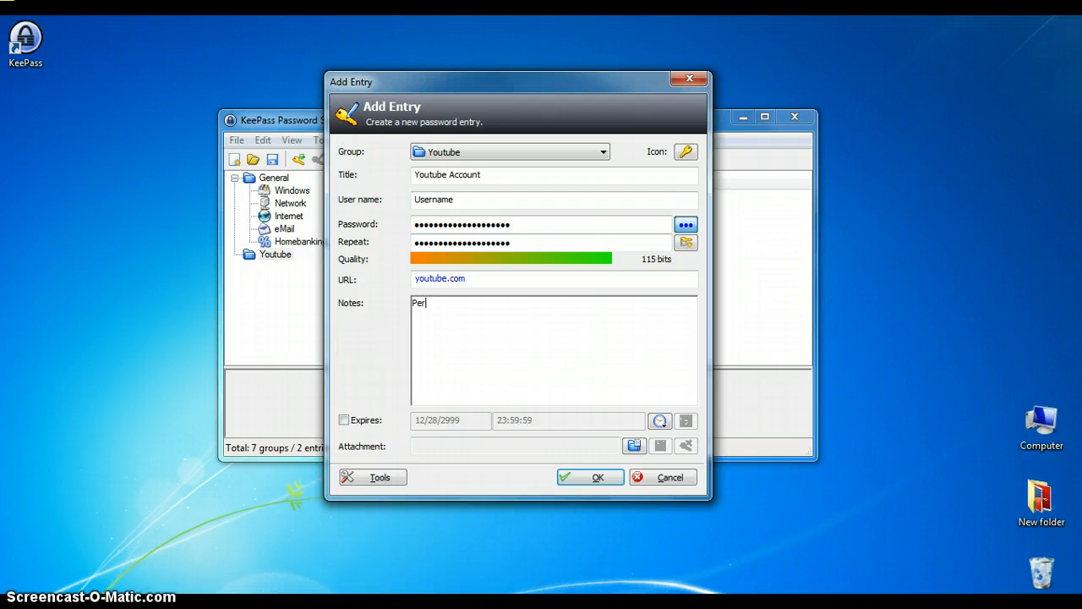
text(sonal Youtube Channel)
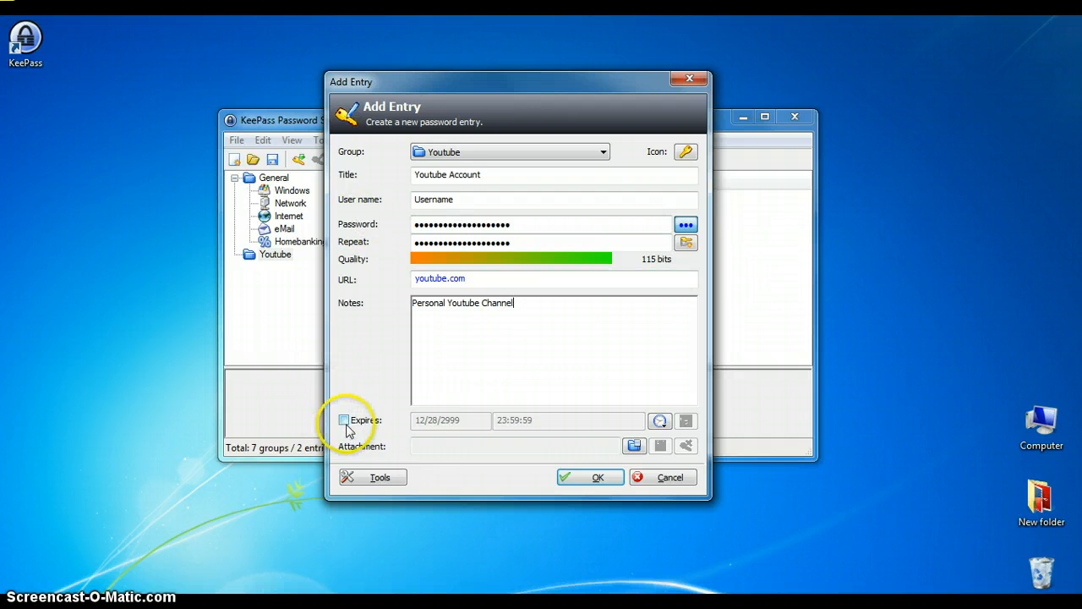
click(592, 477)
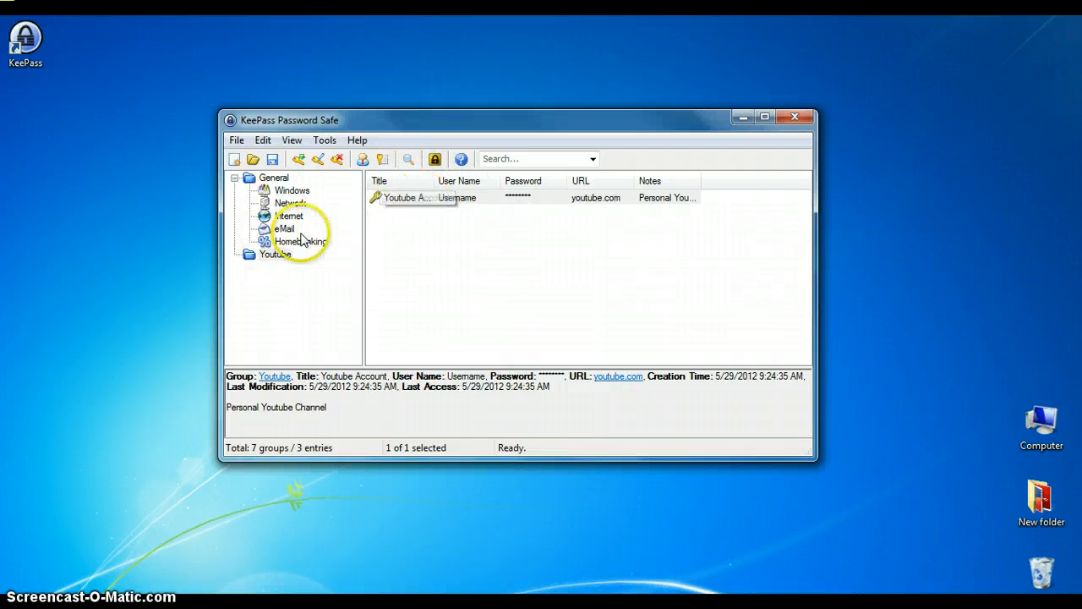
- Move the Youtube group into the General group as a subgroup
drag(273, 262, 292, 188)
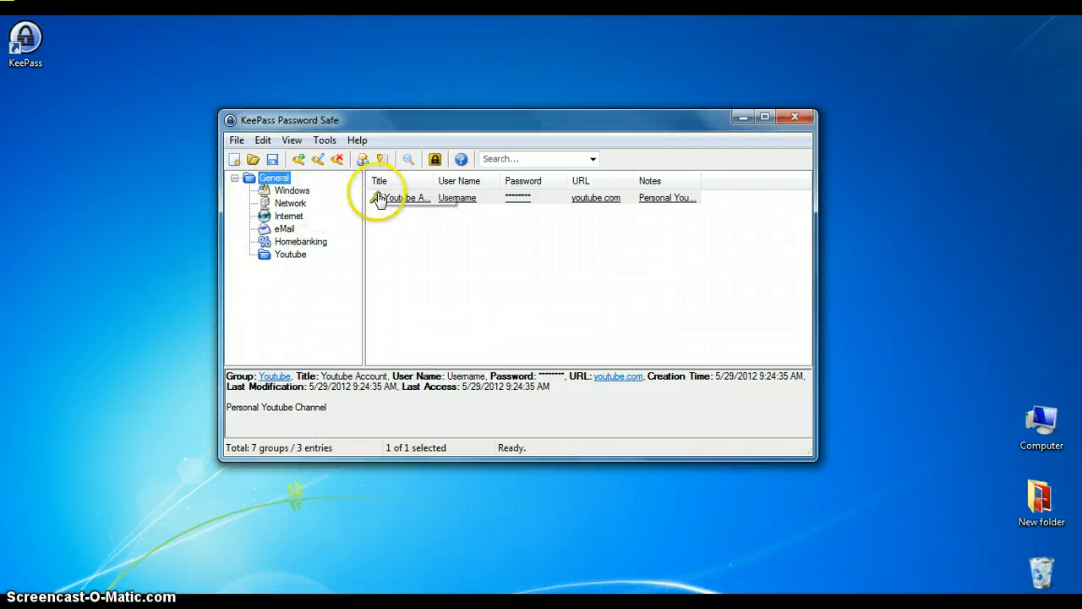
click(617, 252)
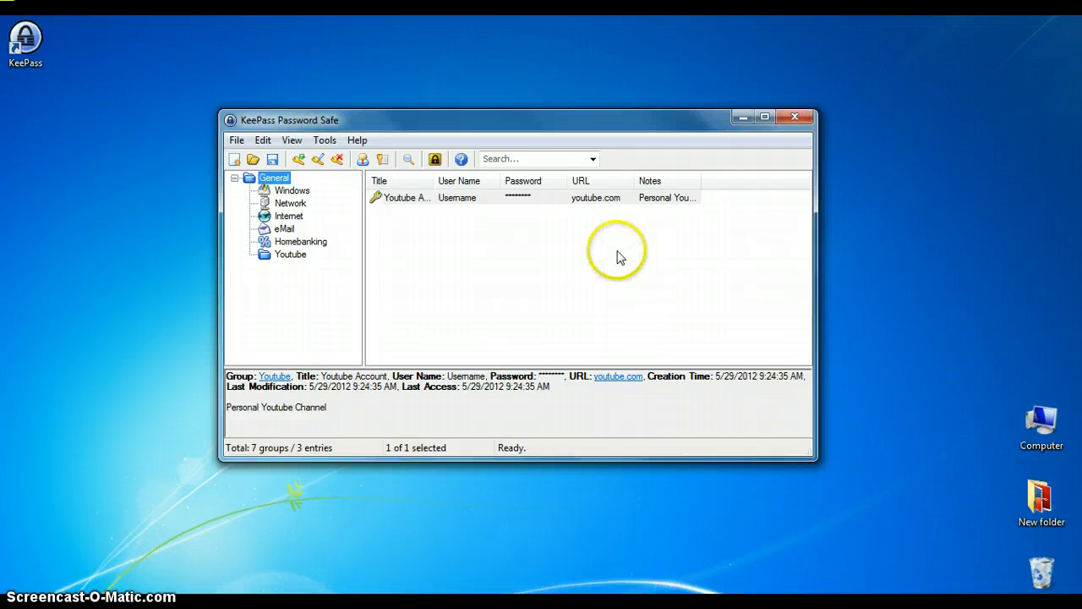